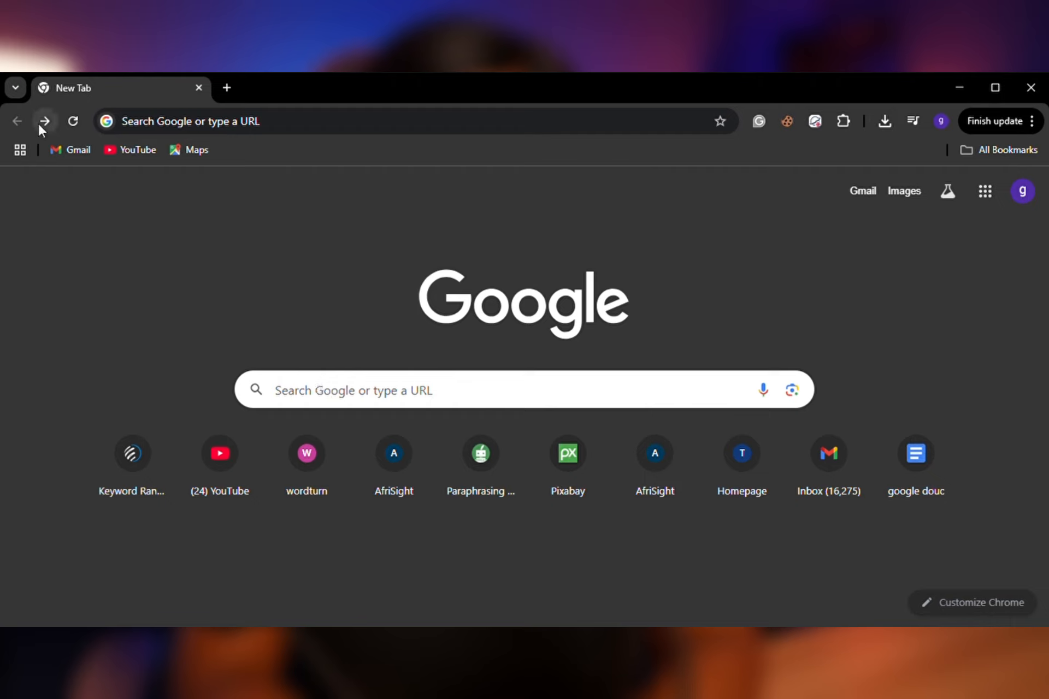
# Search Google for "google ai studio" and open the Google AI Studio site.
pyautogui.click(304, 400)
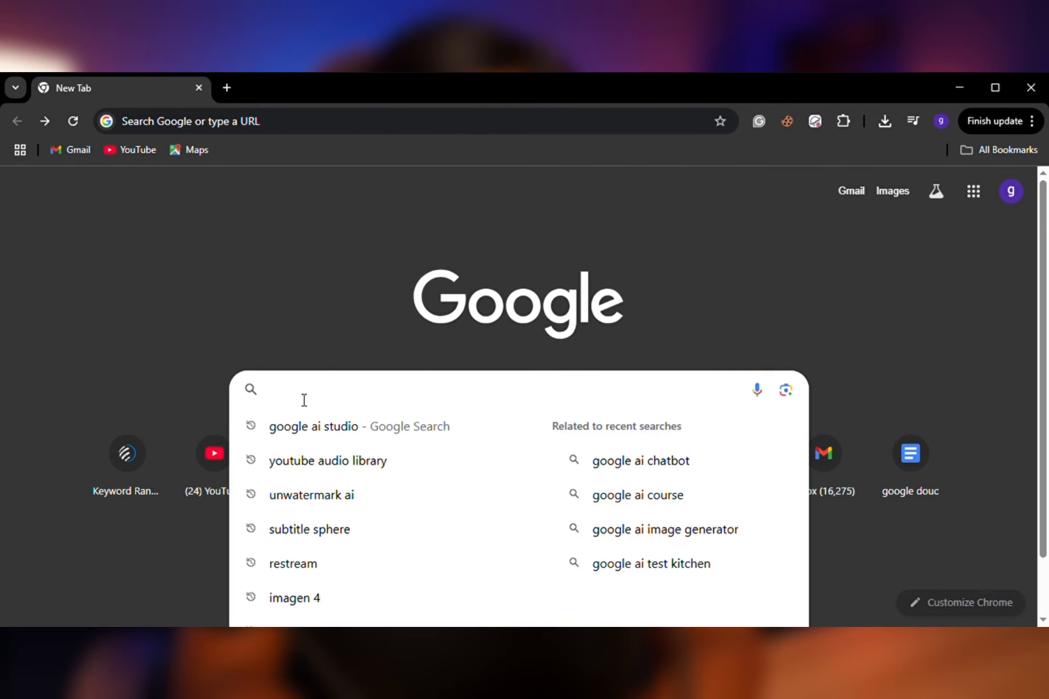
pyautogui.write('goog')
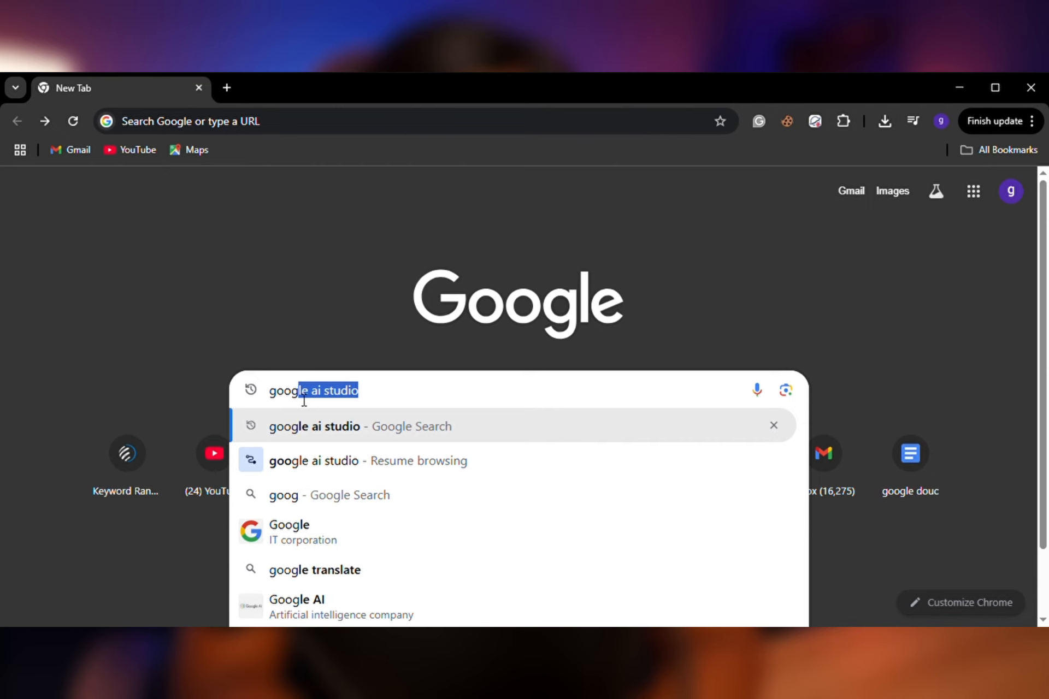
pyautogui.write('l')
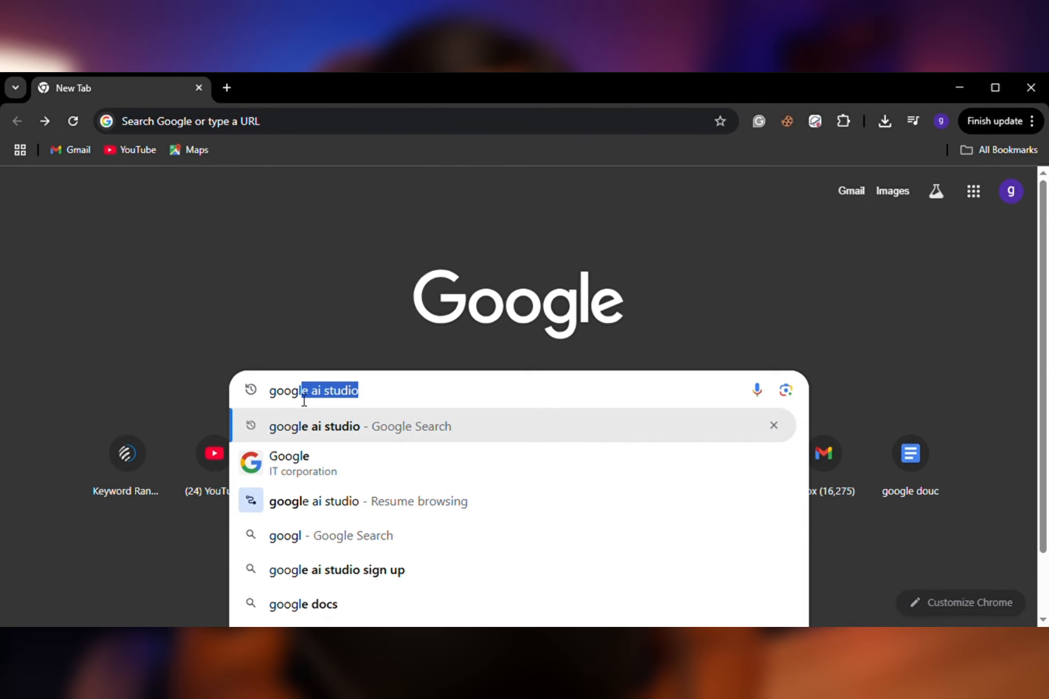
pyautogui.press('Return')
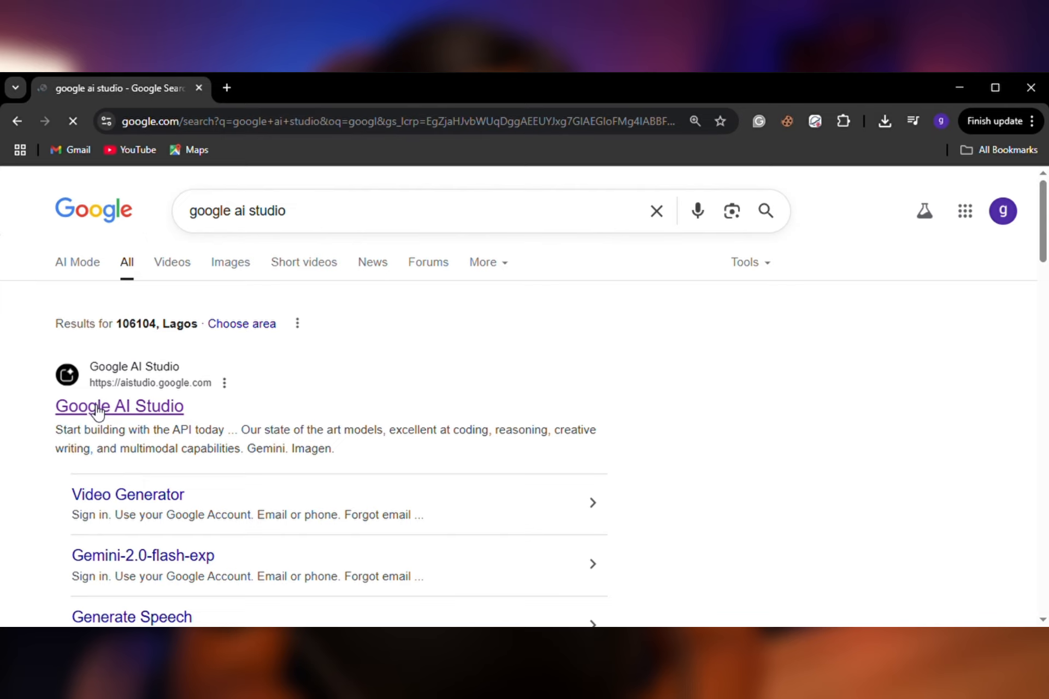
pyautogui.click(97, 410)
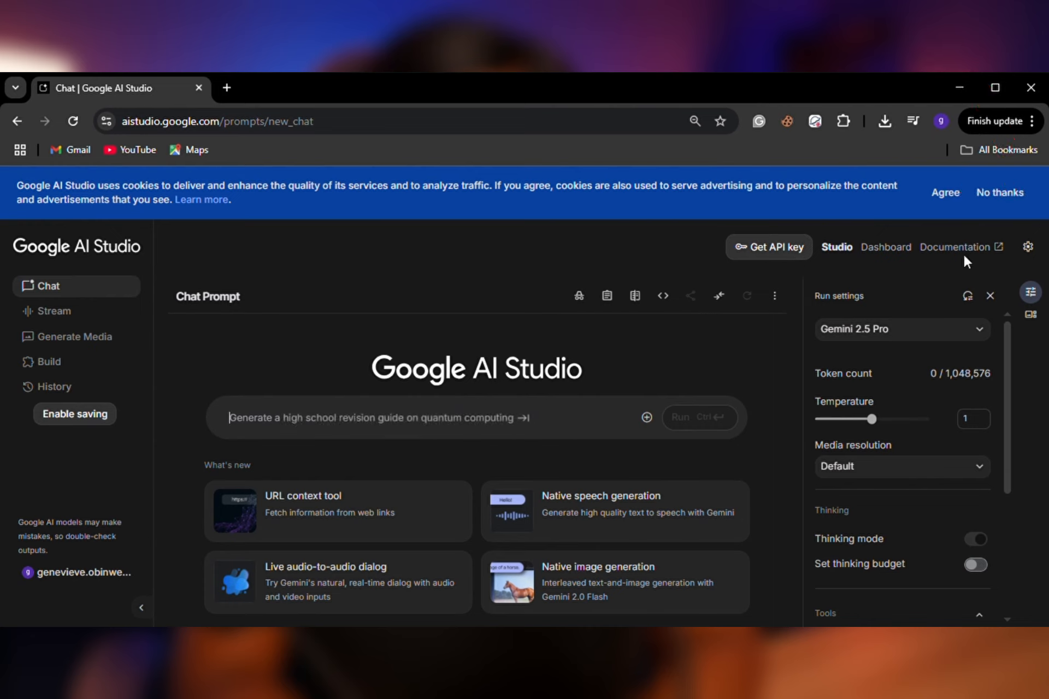
# Switch the interface to the light theme and back to the dark theme.
pyautogui.click(1027, 248)
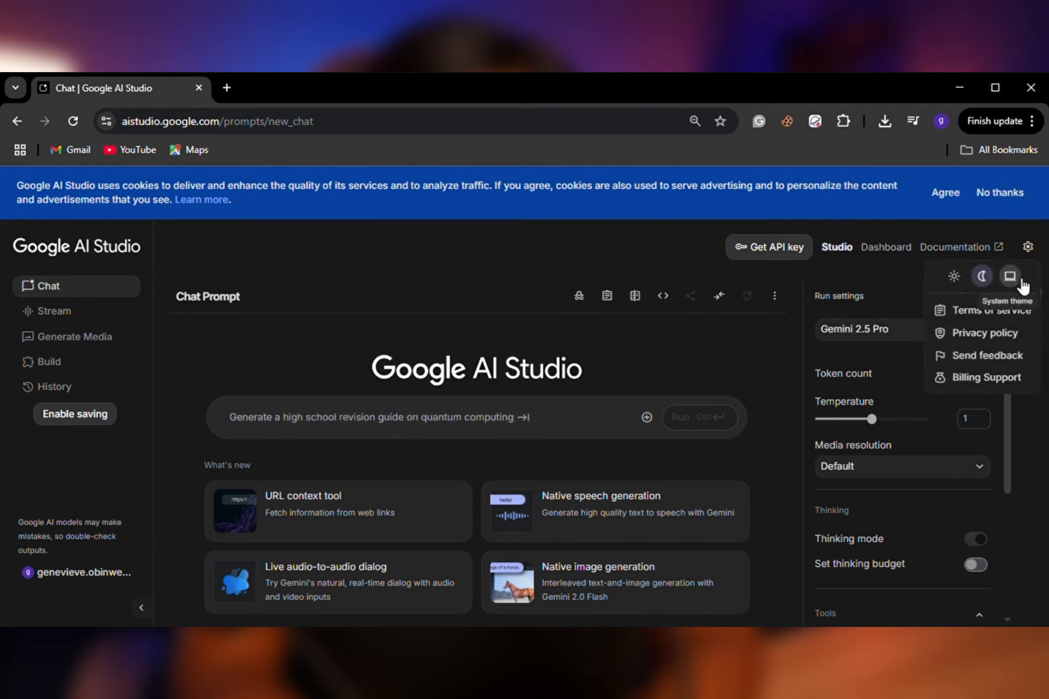
pyautogui.click(960, 280)
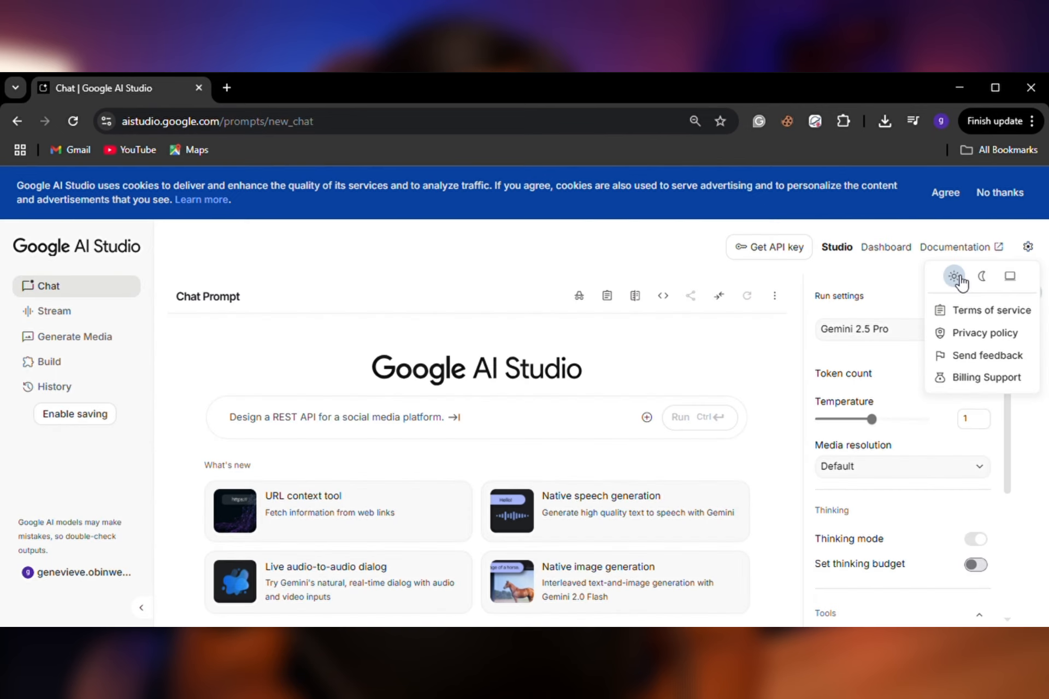
pyautogui.click(988, 281)
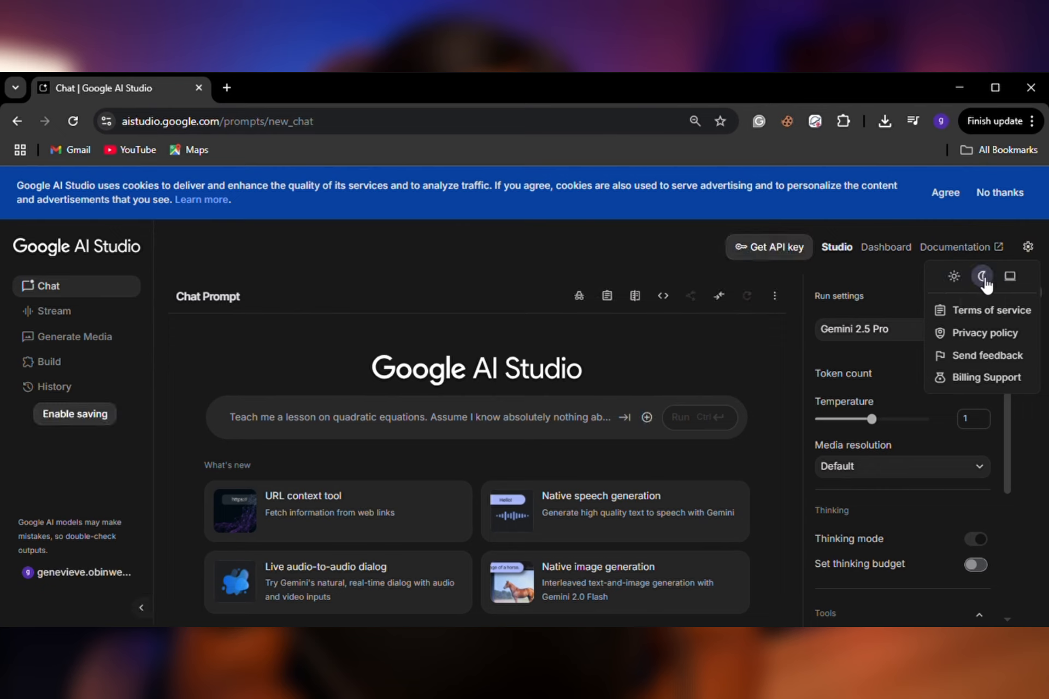
pyautogui.click(1028, 247)
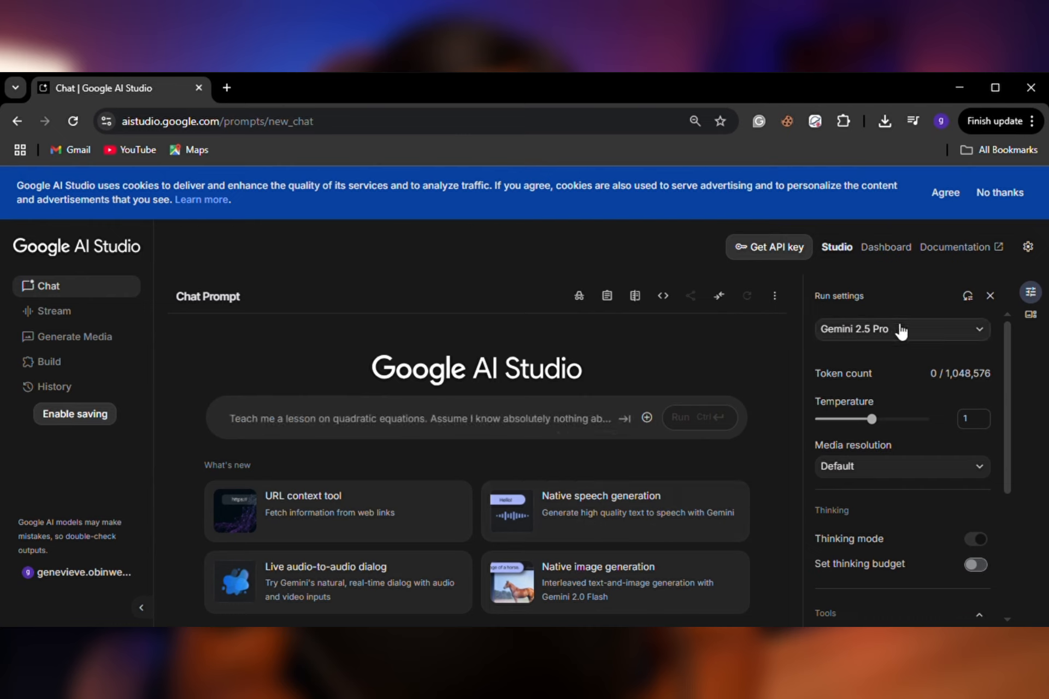
# Choose Gemini 2.5 Pro as the chat model and review the details of the available Gemini 2.5 models.
pyautogui.click(932, 331)
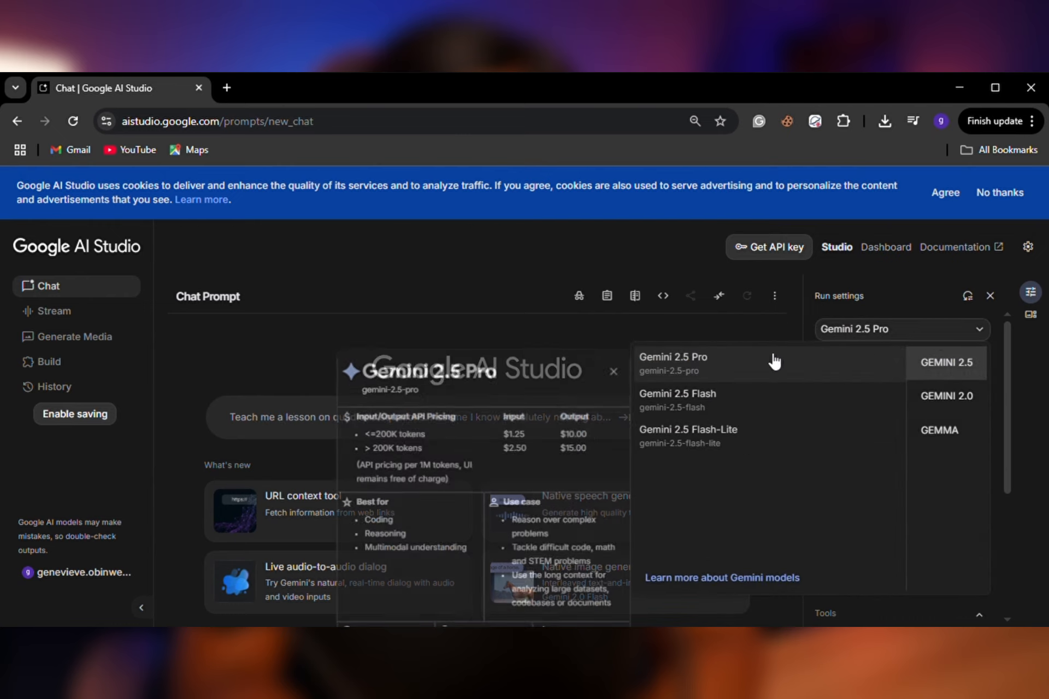
pyautogui.click(734, 358)
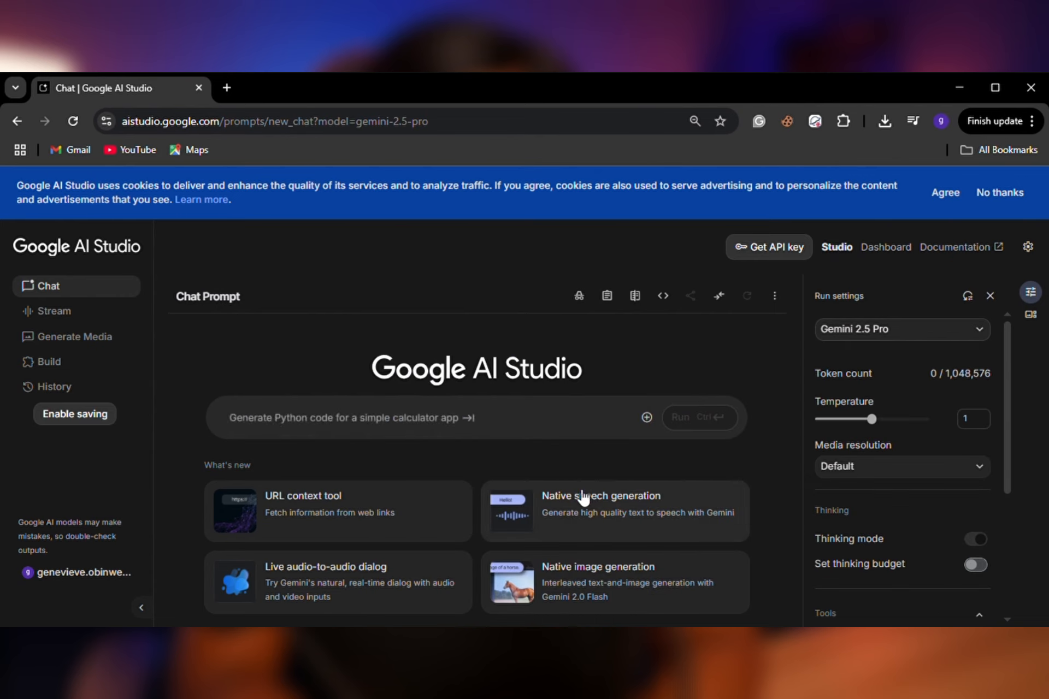
pyautogui.click(937, 331)
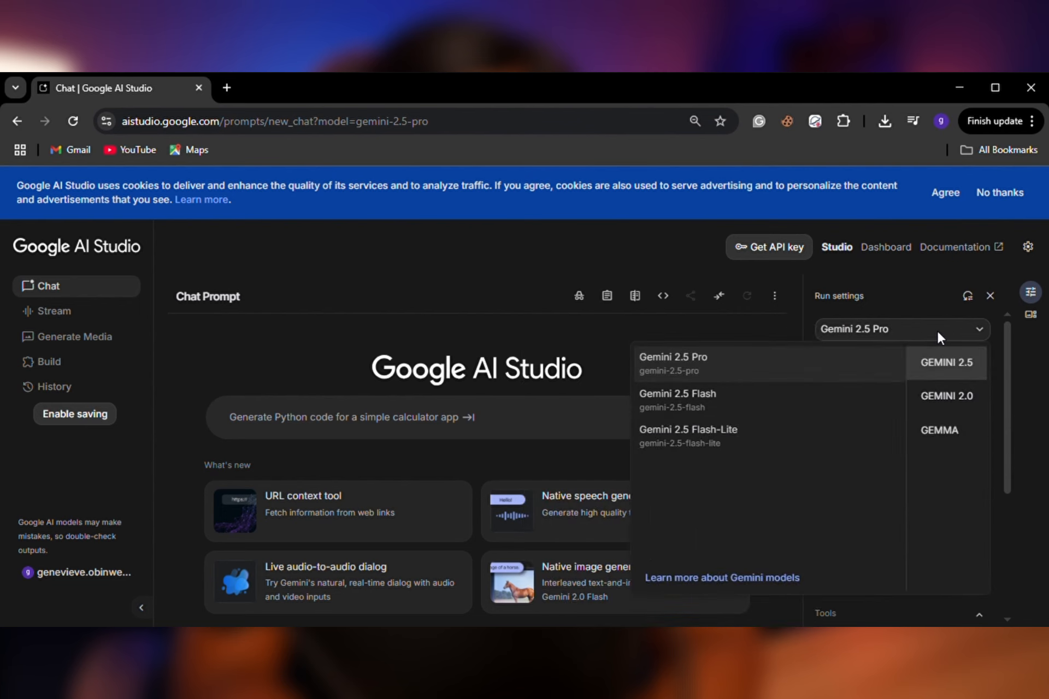
pyautogui.moveTo(807, 414)
pyautogui.moveTo(785, 441)
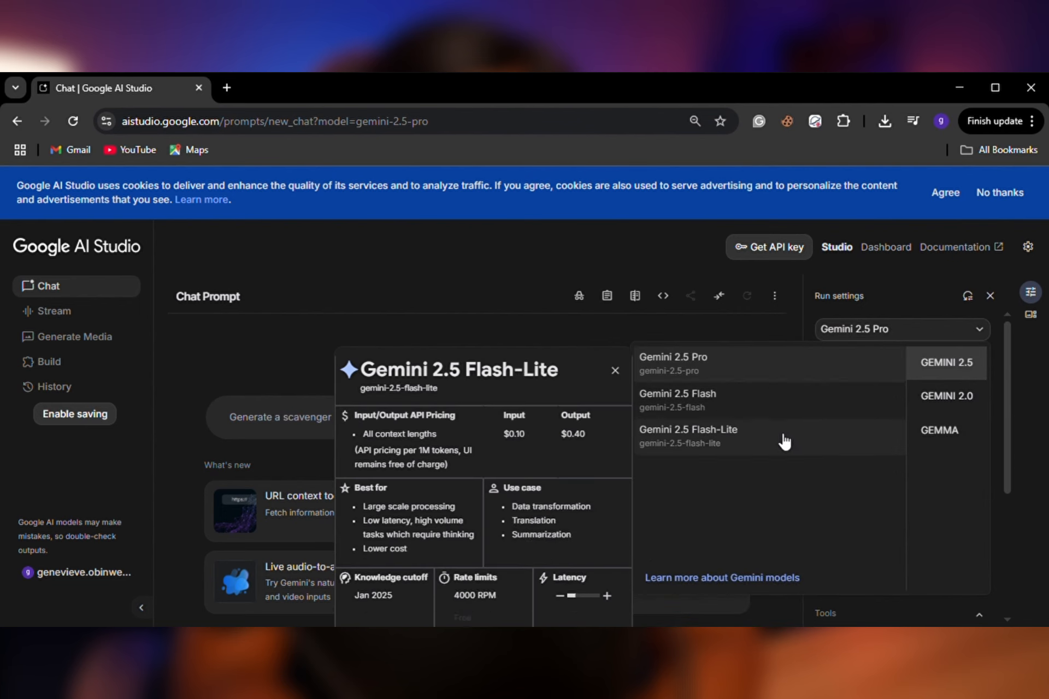
pyautogui.moveTo(704, 352)
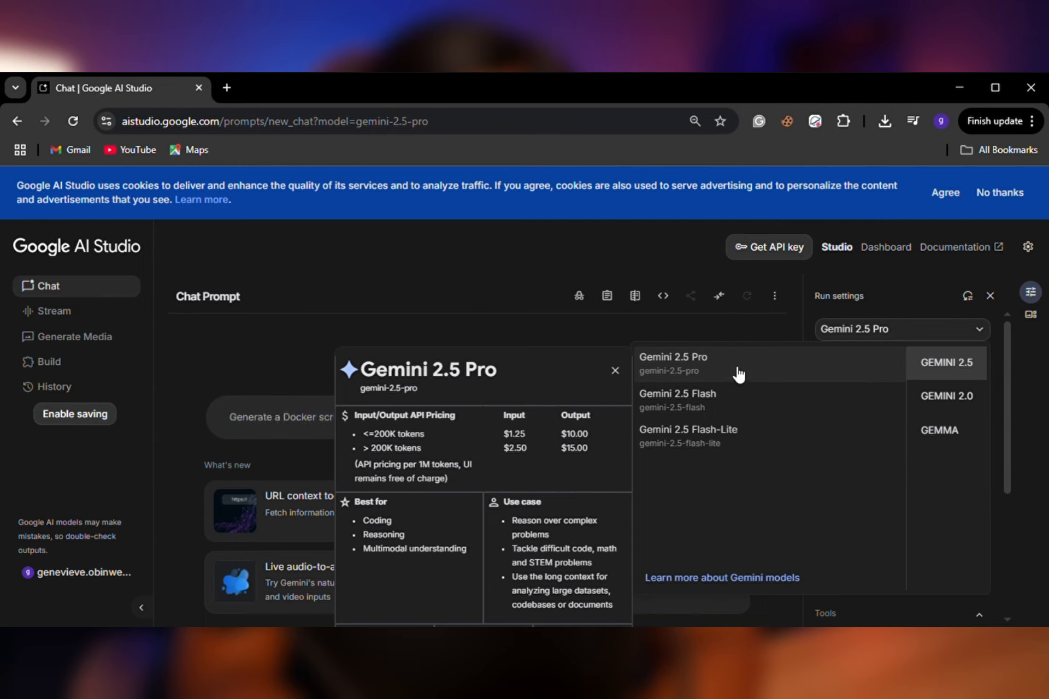
pyautogui.click(979, 328)
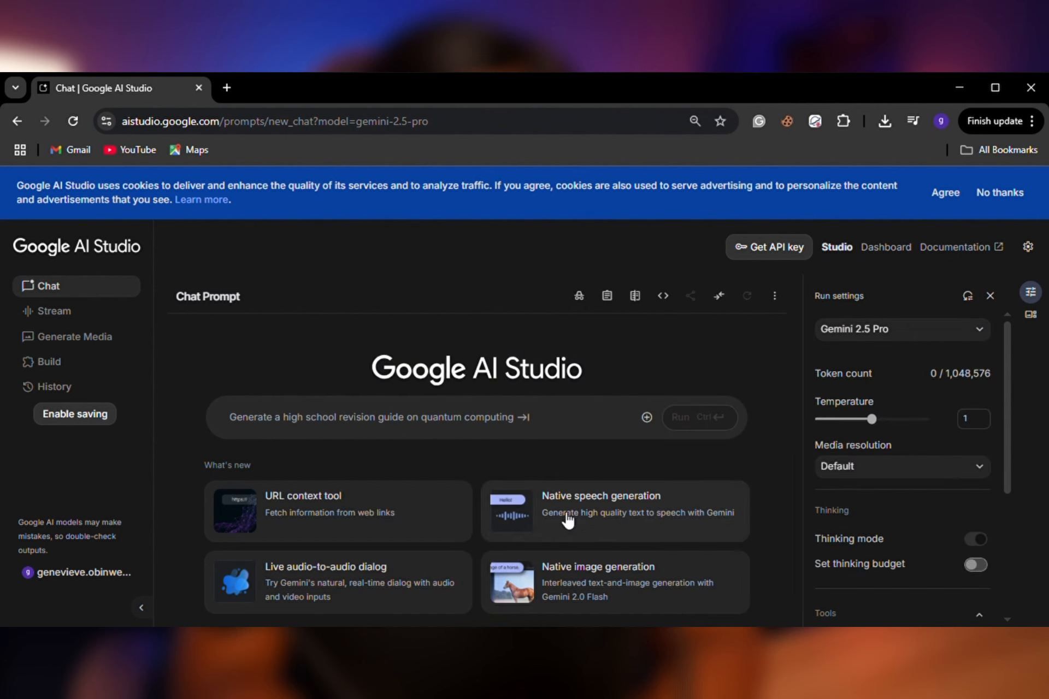
# Open native speech generation and set the mode to single-speaker audio.
pyautogui.click(610, 518)
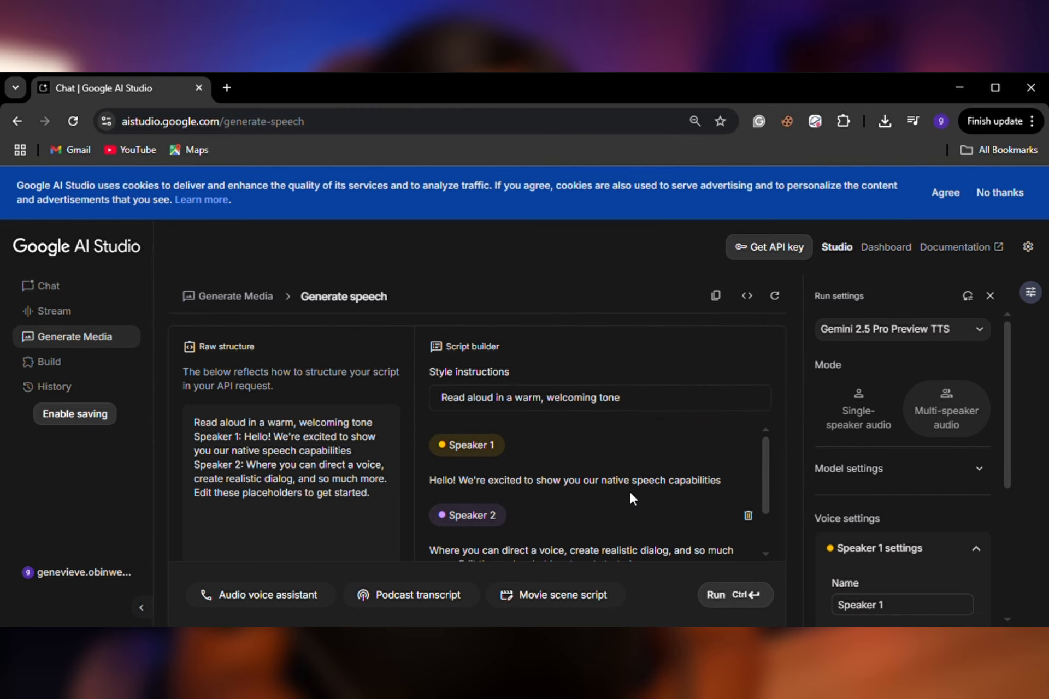
pyautogui.click(843, 425)
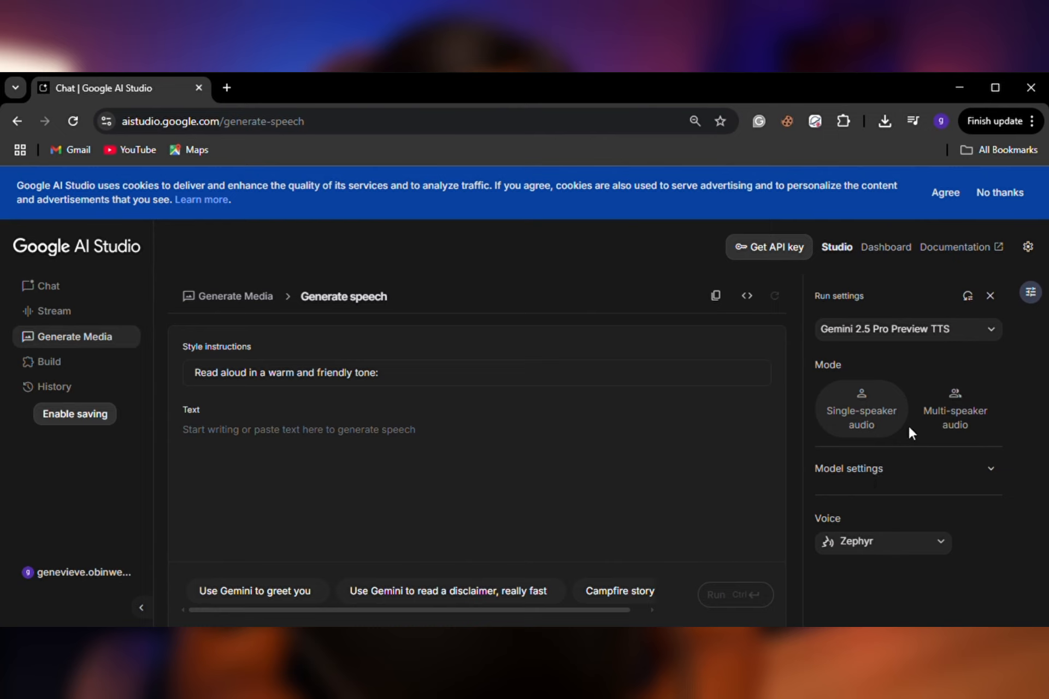
pyautogui.click(927, 481)
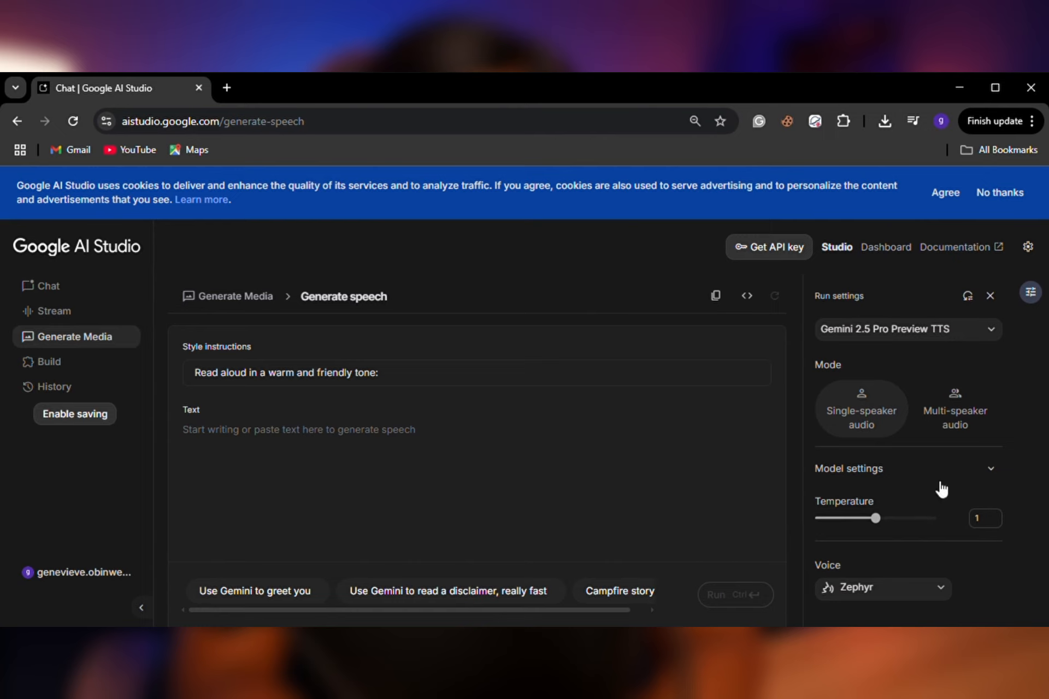
pyautogui.click(942, 478)
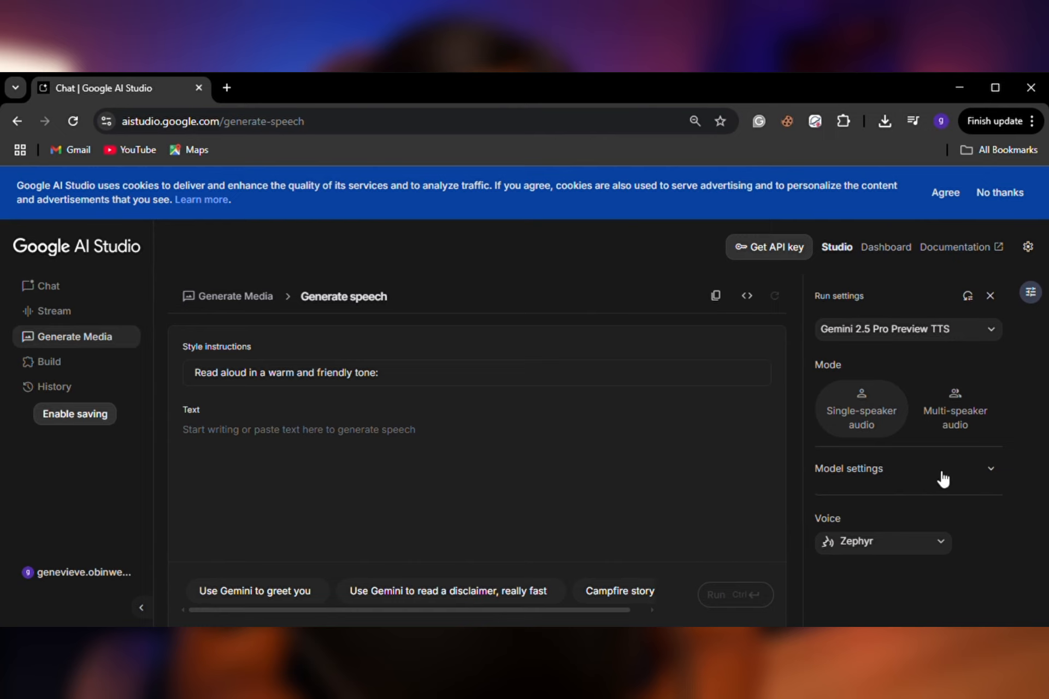
# Listen to the samples of the Zephyr and Puck voices.
pyautogui.click(941, 542)
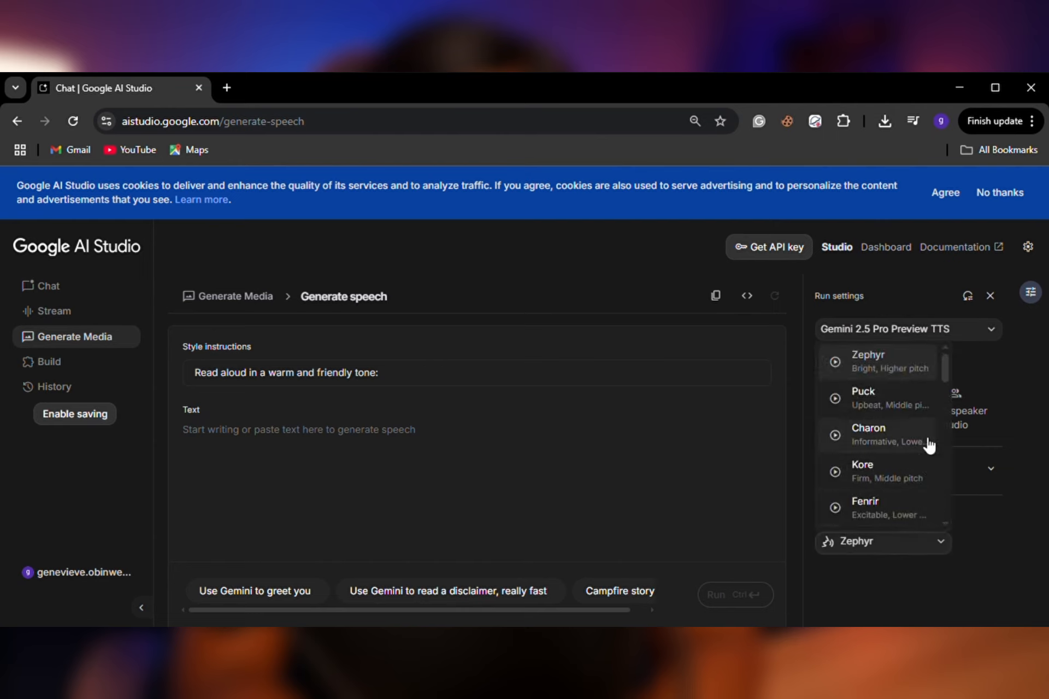
pyautogui.click(839, 364)
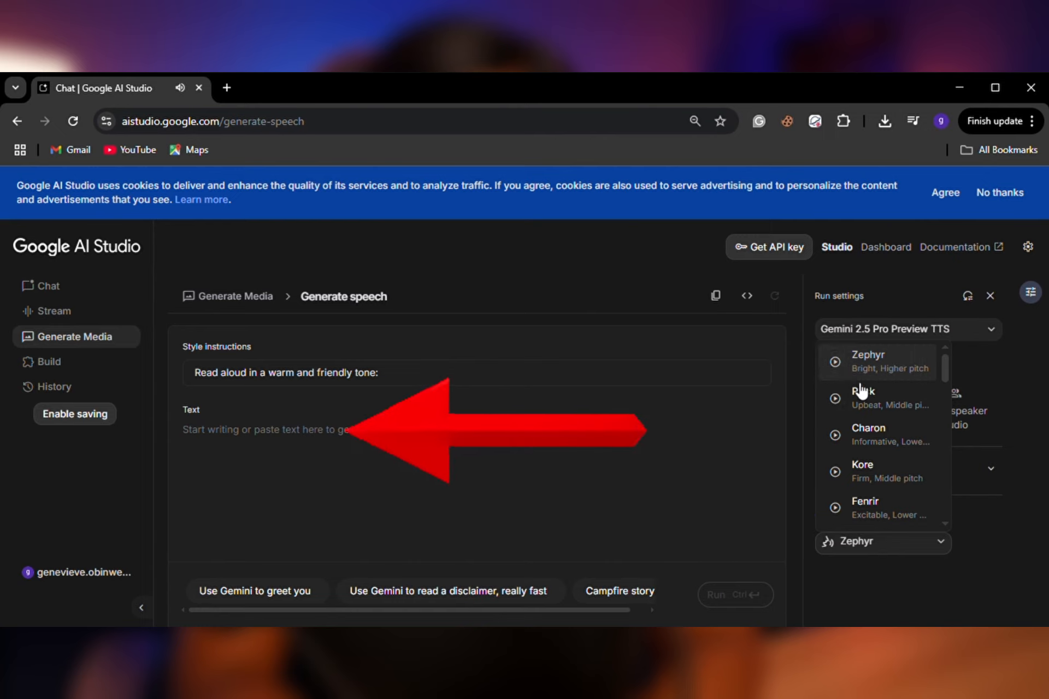
pyautogui.click(840, 401)
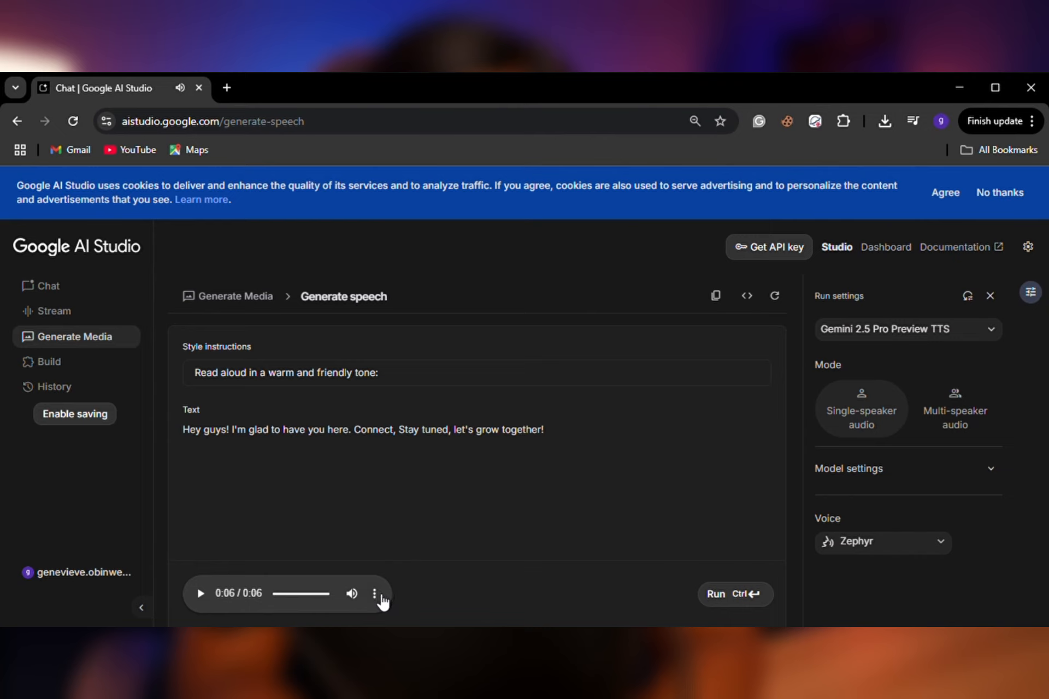
# Download the audio generated from the "Hey guys! I'm glad to have you here" text.
pyautogui.click(377, 595)
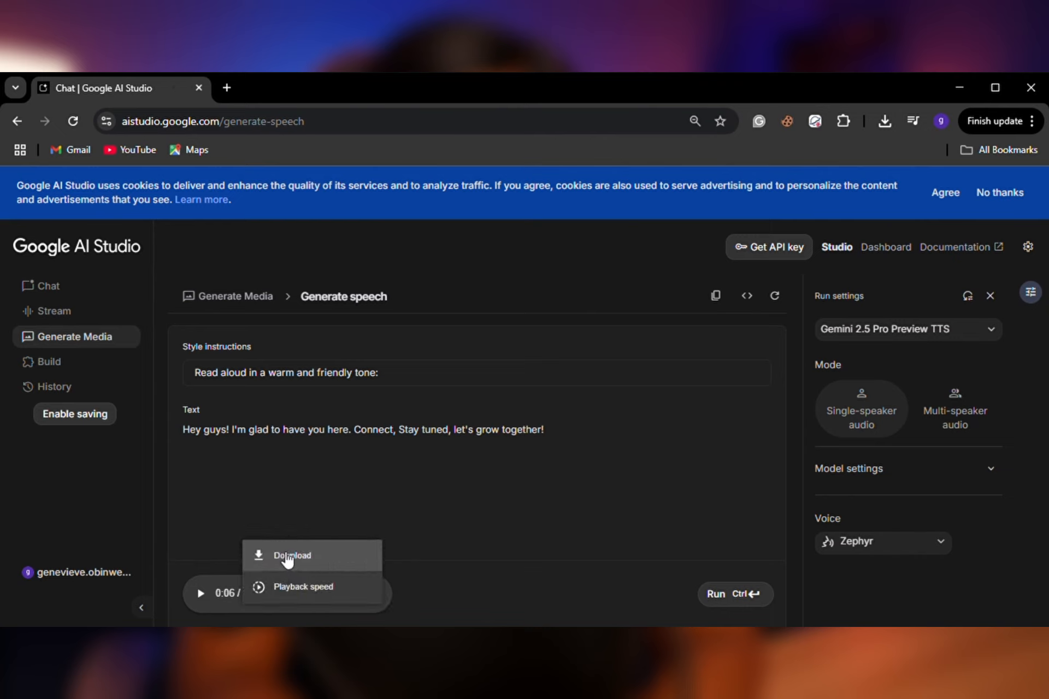
pyautogui.click(288, 560)
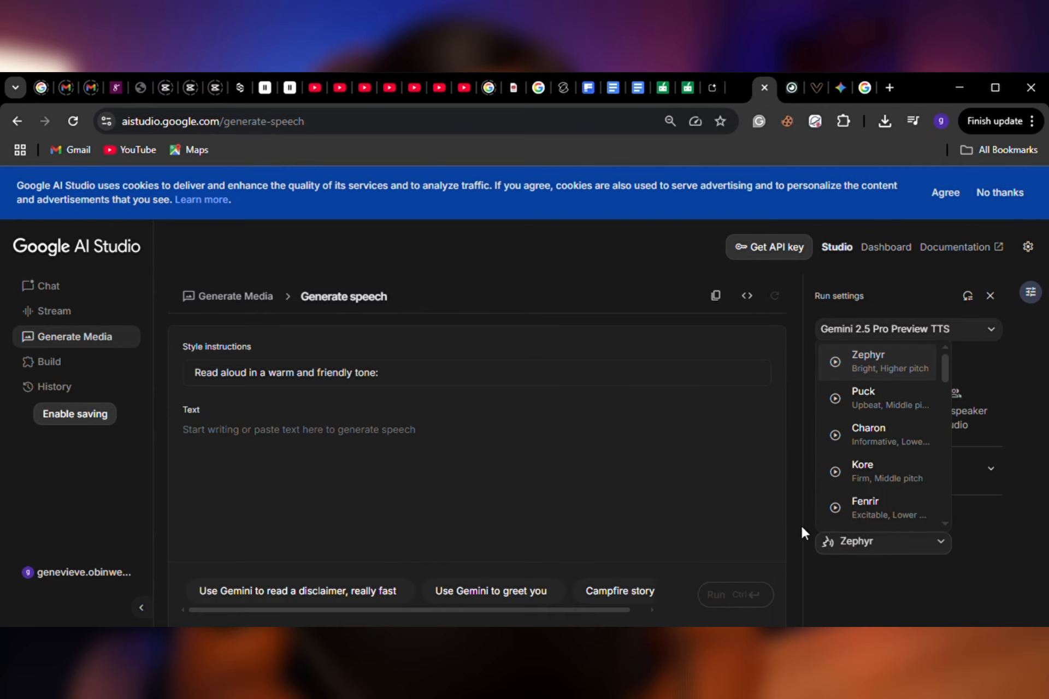
# Preview the Zephyr, Puck, Charon, Kore and Fenrir voice samples one after another.
pyautogui.click(882, 546)
pyautogui.click(888, 554)
pyautogui.click(835, 363)
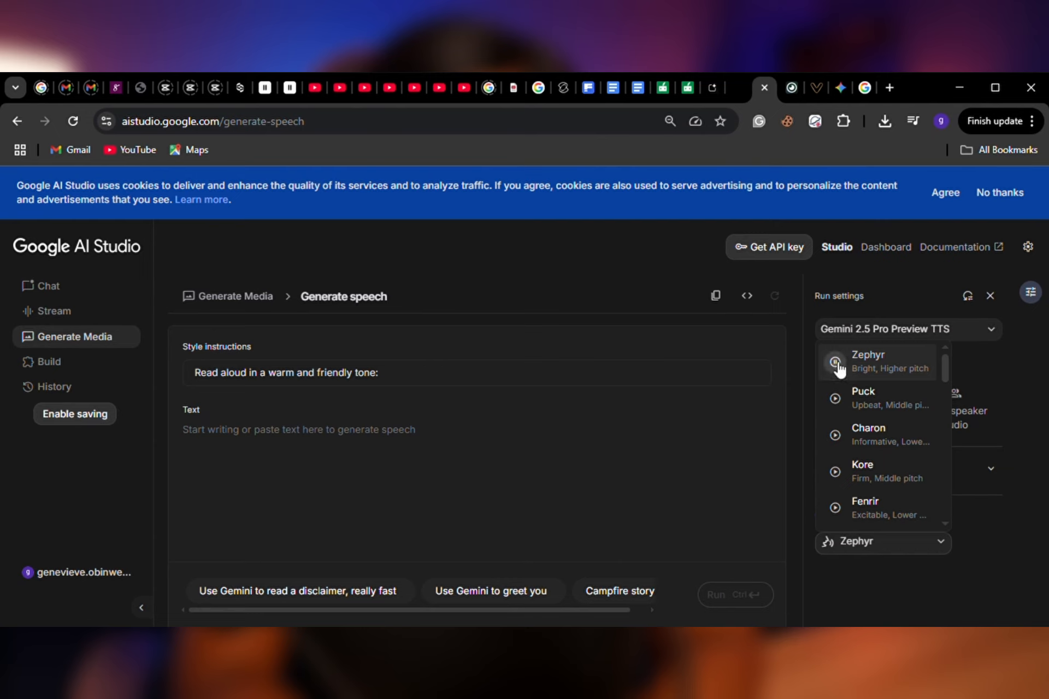
pyautogui.click(835, 399)
pyautogui.click(835, 435)
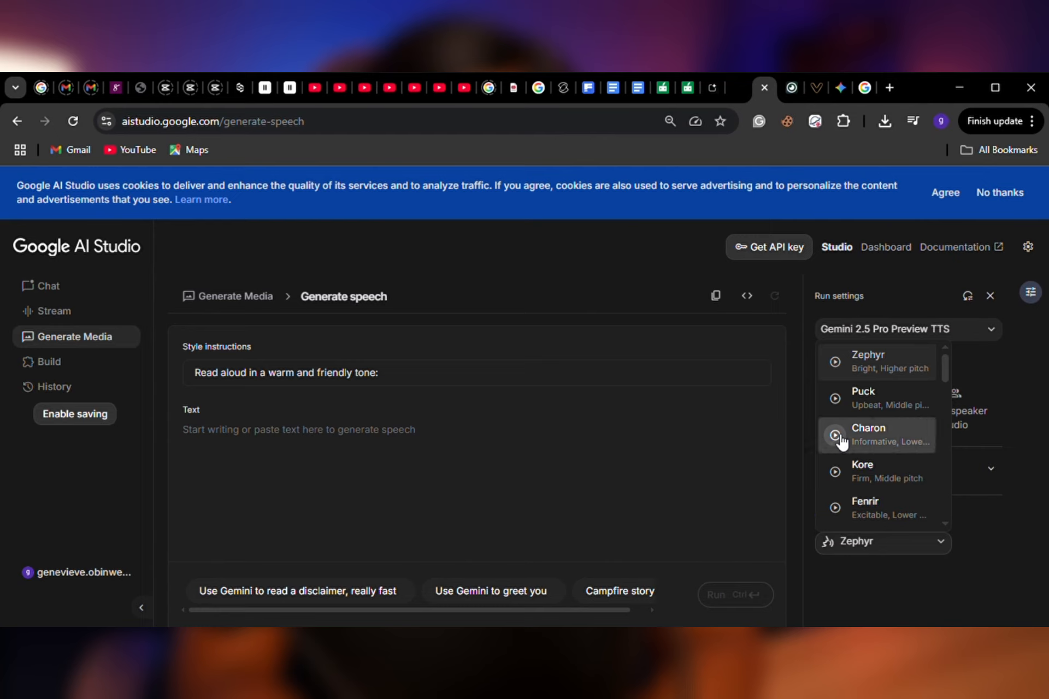
pyautogui.click(835, 472)
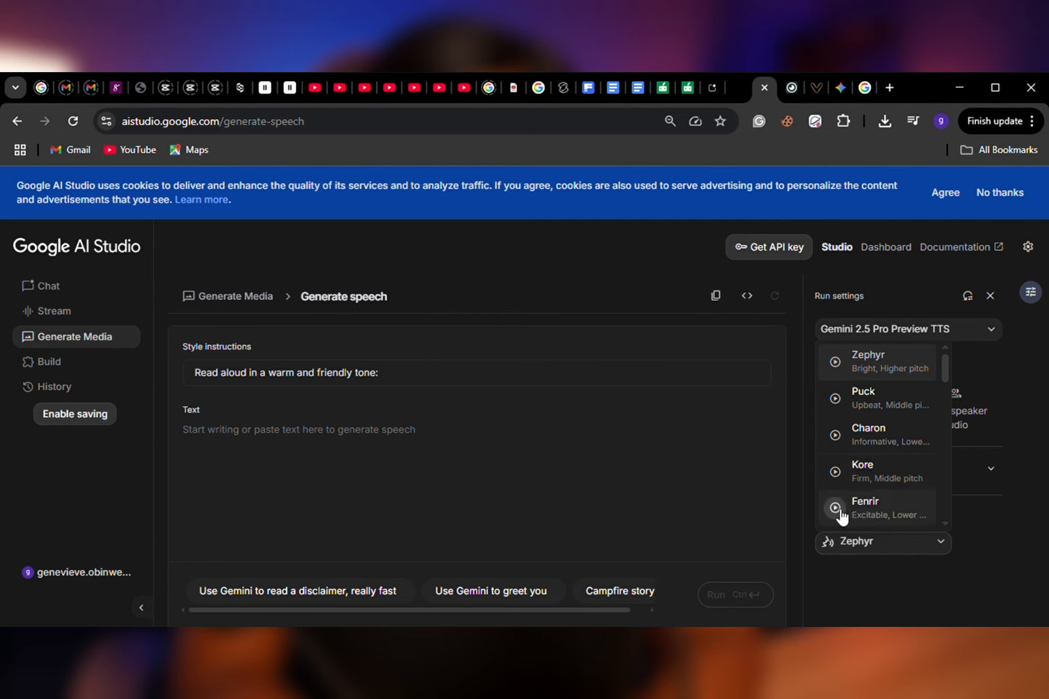
pyautogui.click(835, 508)
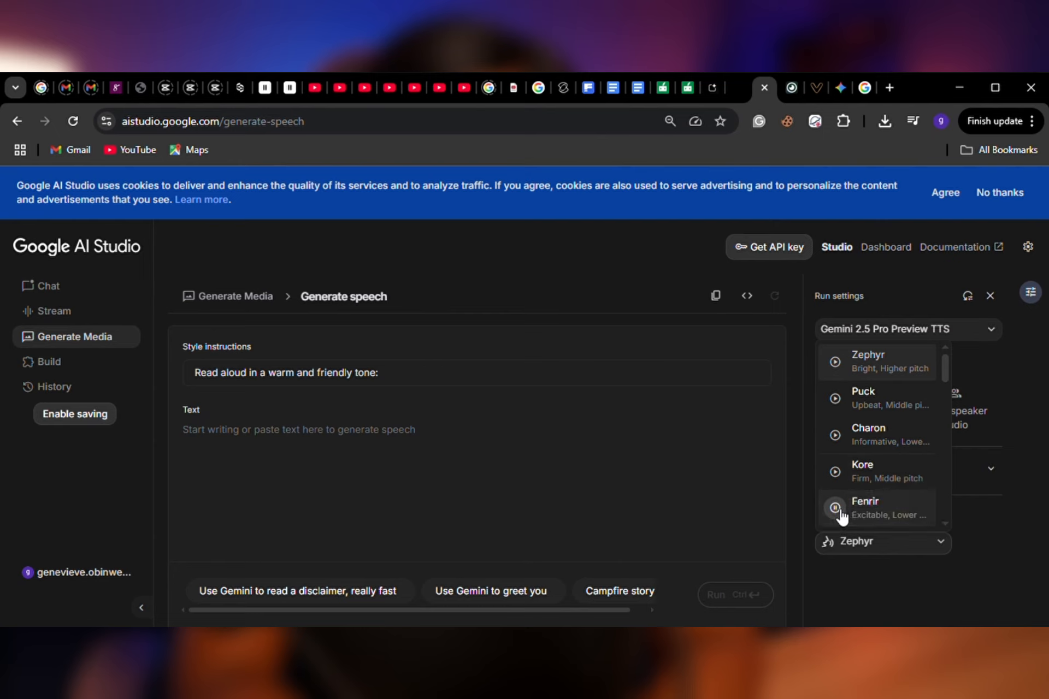
pyautogui.click(881, 542)
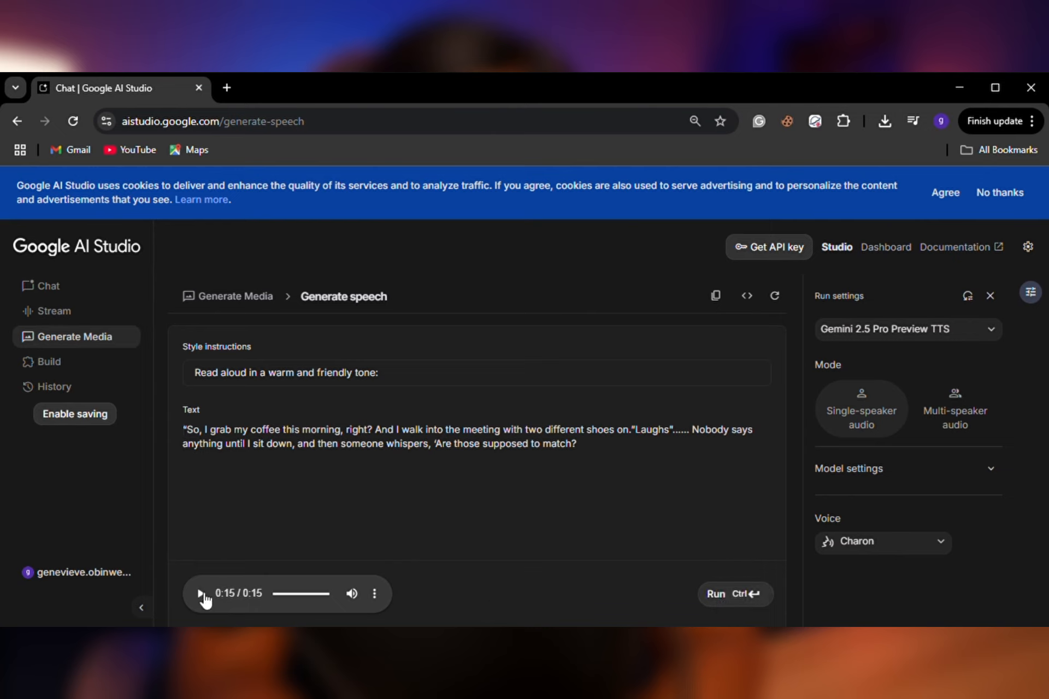
# Play the speech generated from the coffee and mismatched shoes story and download its audio.
pyautogui.click(201, 594)
pyautogui.click(374, 593)
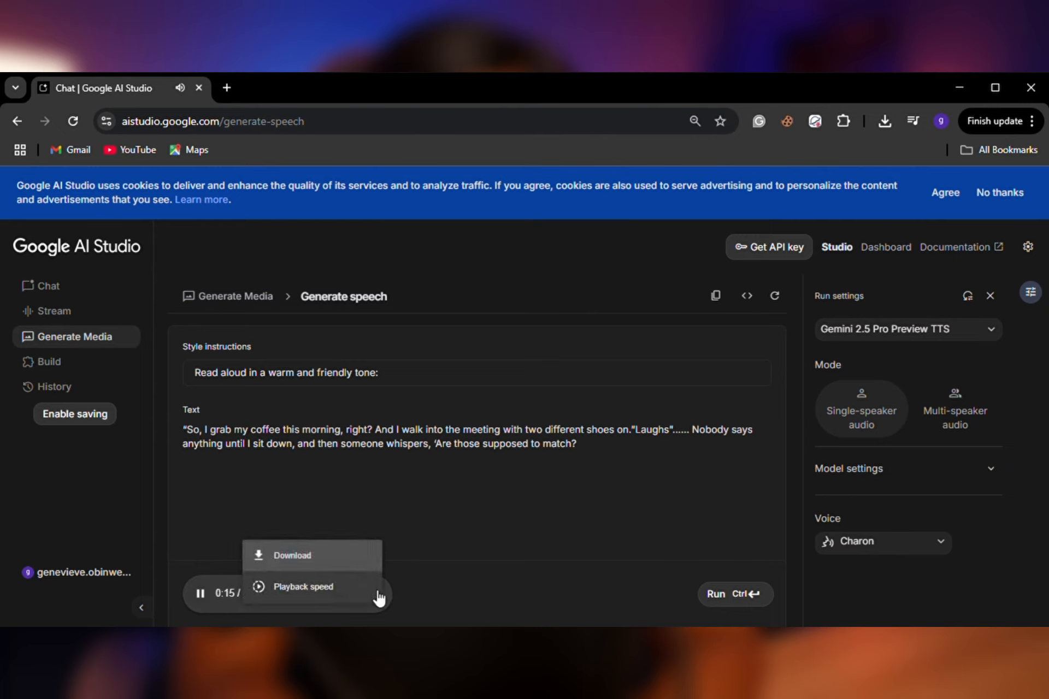
pyautogui.click(287, 555)
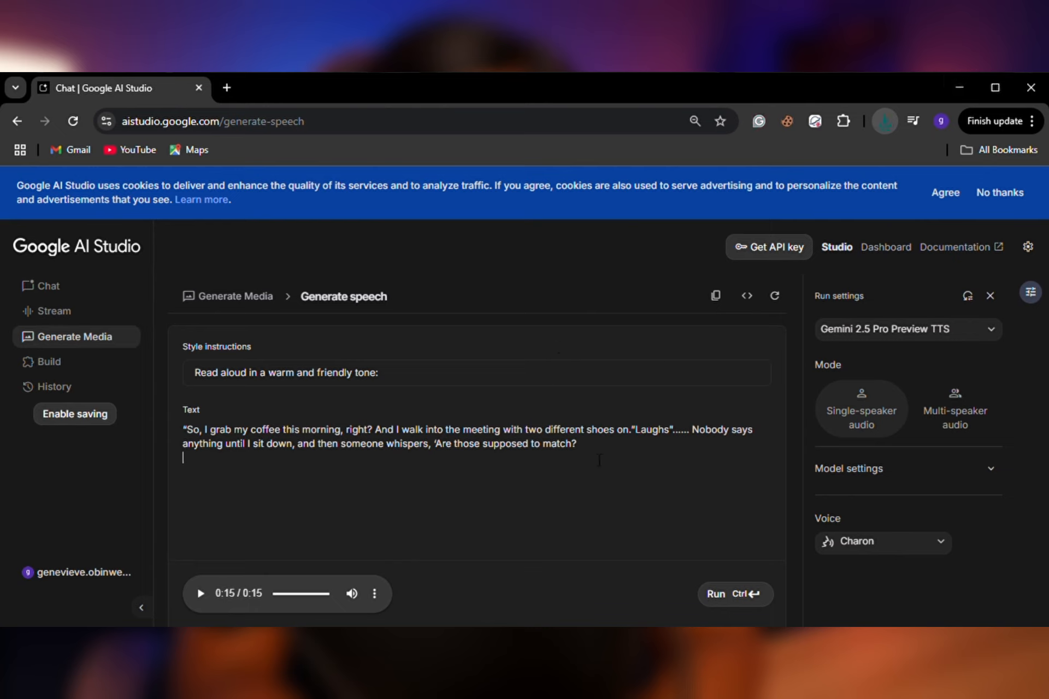
# Replace the speech text with the copied Pidgin story beginning "Ah my guy, make I yarn you correct gist" and generate the audio.
pyautogui.moveTo(597, 455); pyautogui.dragTo(182, 428)
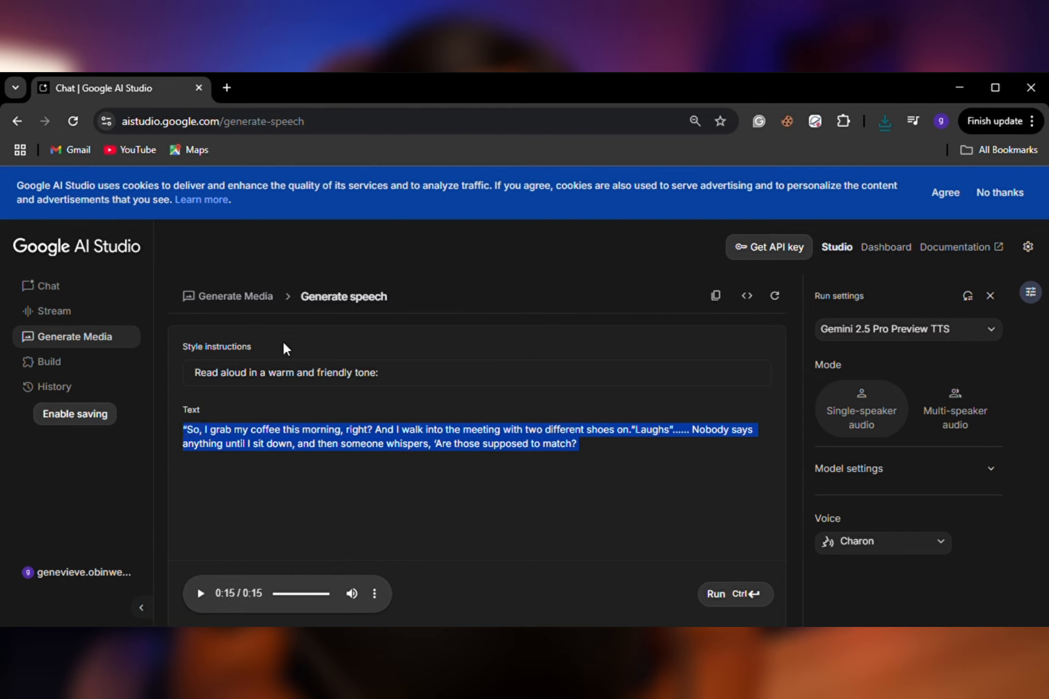
pyautogui.write('Ah my guy, make I yarn you correct gist. So this guy for my street, him name now Tunde. Every time him waka come junction, ladies dey waka like say dem dey do parade. But him no dey look anybody face, him just dey nod dey form say, ‘Abeg, I sabi my worth.’ If you try talk to am, e fit just smile dey go, ‘Na who get money I fit follow marry.’ True talk, na him sabi play him game well.')
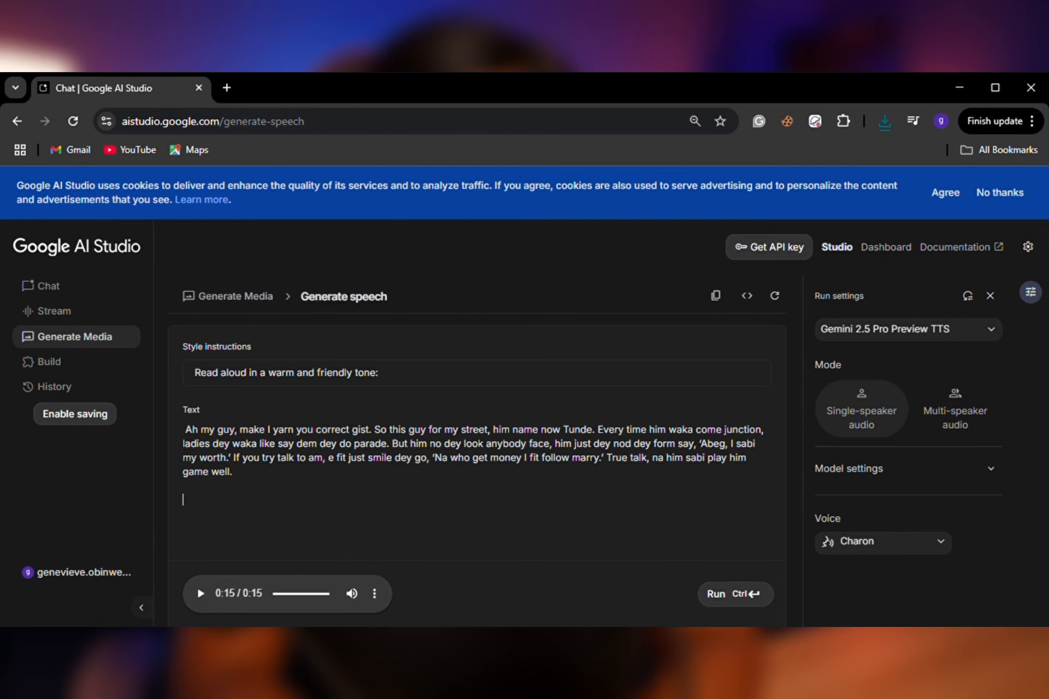
pyautogui.click(724, 598)
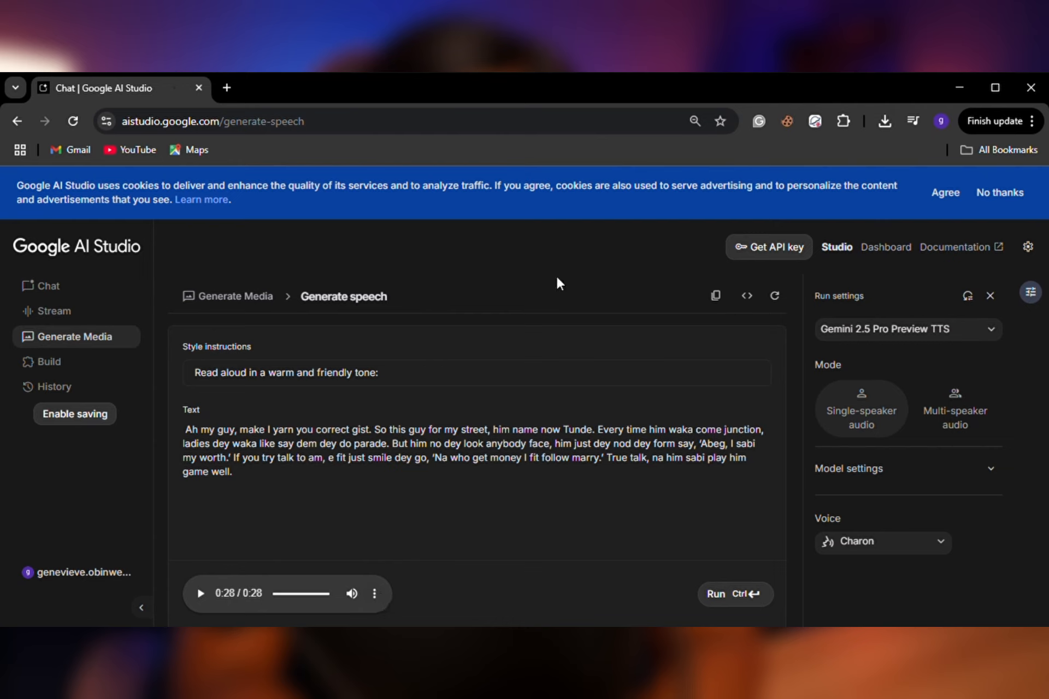
# Replace the Pidgin story with the copied French text beginning "Bienvenue sur Jays Studio" and generate the audio.
pyautogui.moveTo(242, 480); pyautogui.dragTo(194, 444)
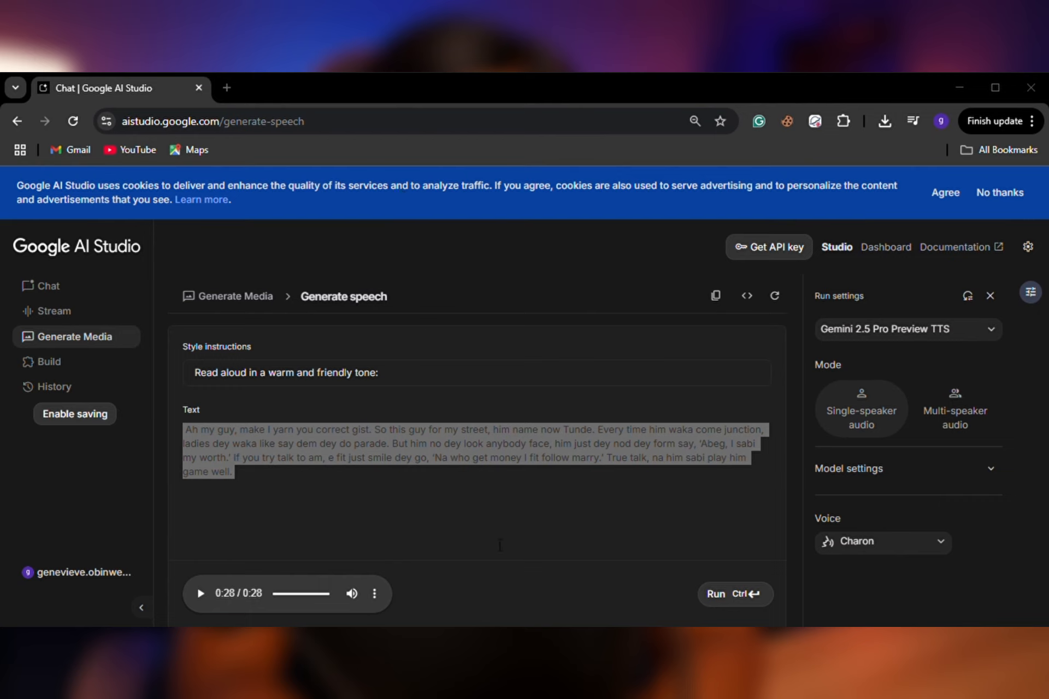
pyautogui.click(948, 77)
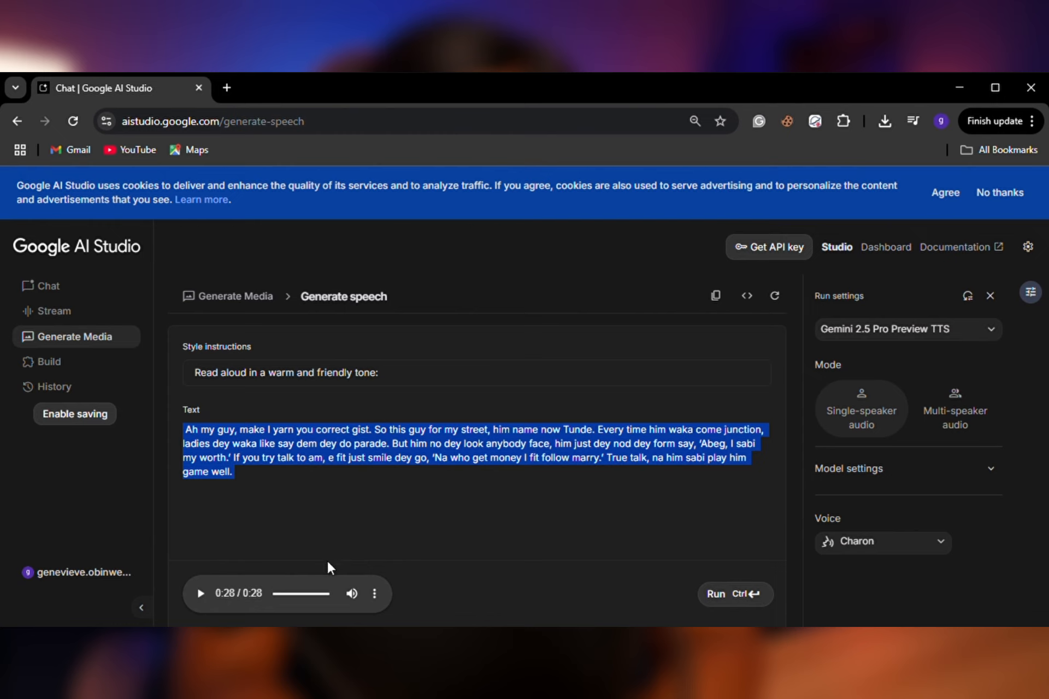
pyautogui.write('Bienvenue sur Jays Studio, votre espace de référence pour des tutoriels pas à pas sur des outils d’IA intelligents. N’oubliez pas de liker, partager et vous abonner pour ne pas manquer nos prochains tutoriels. À bientôt dans la prochaine vidéo')
pyautogui.click(721, 594)
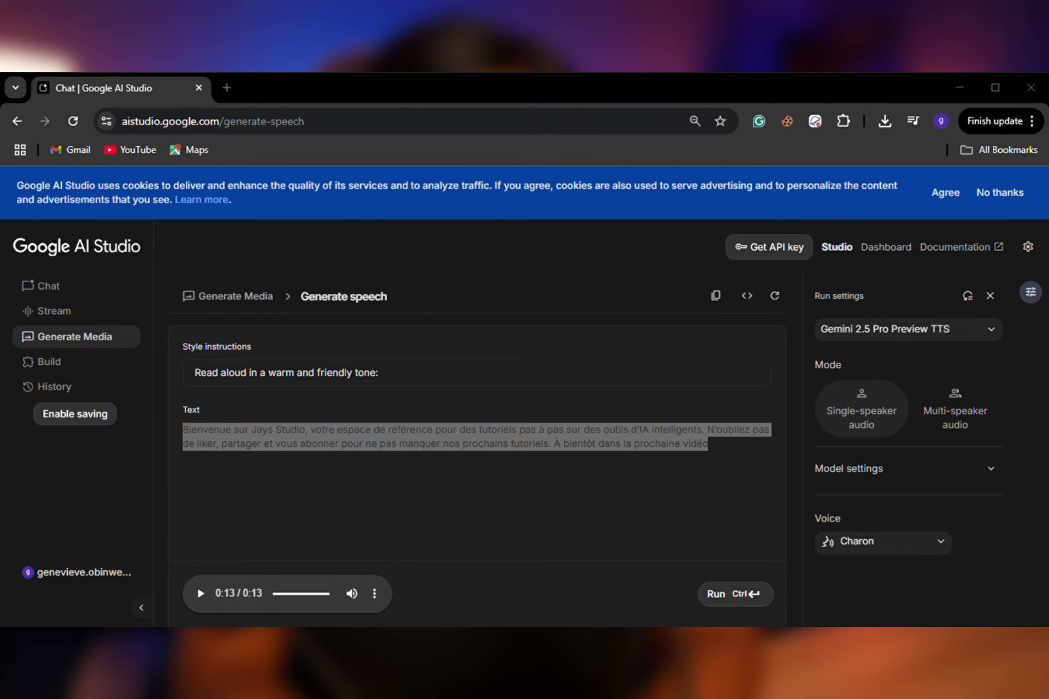
# Replace the French text with the copied Spanish text beginning "Bienvenidos a Jays Studio", then generate and download its audio.
pyautogui.click(945, 80)
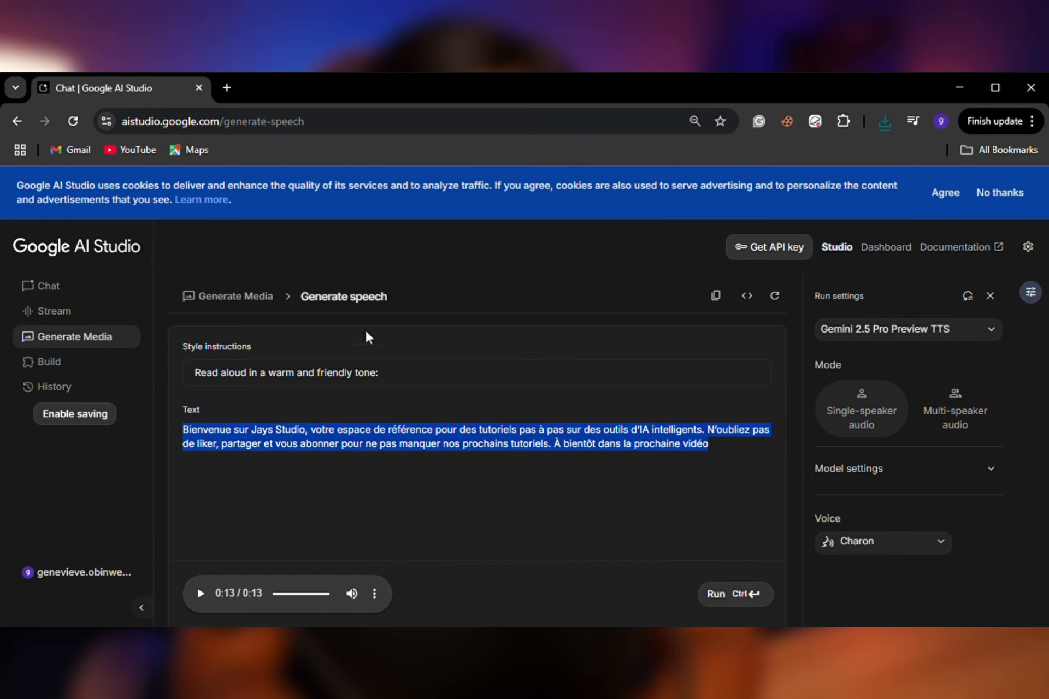
pyautogui.write('Bienvenidos a Jays Studio, tu espacio de referencia para tutoriales paso a paso sobre herramientas de IA inteligentes. No olvides darle like, compartir y suscribirte para no perderte los próximos tutoriales. ¡Nos vemos en el siguiente video.')
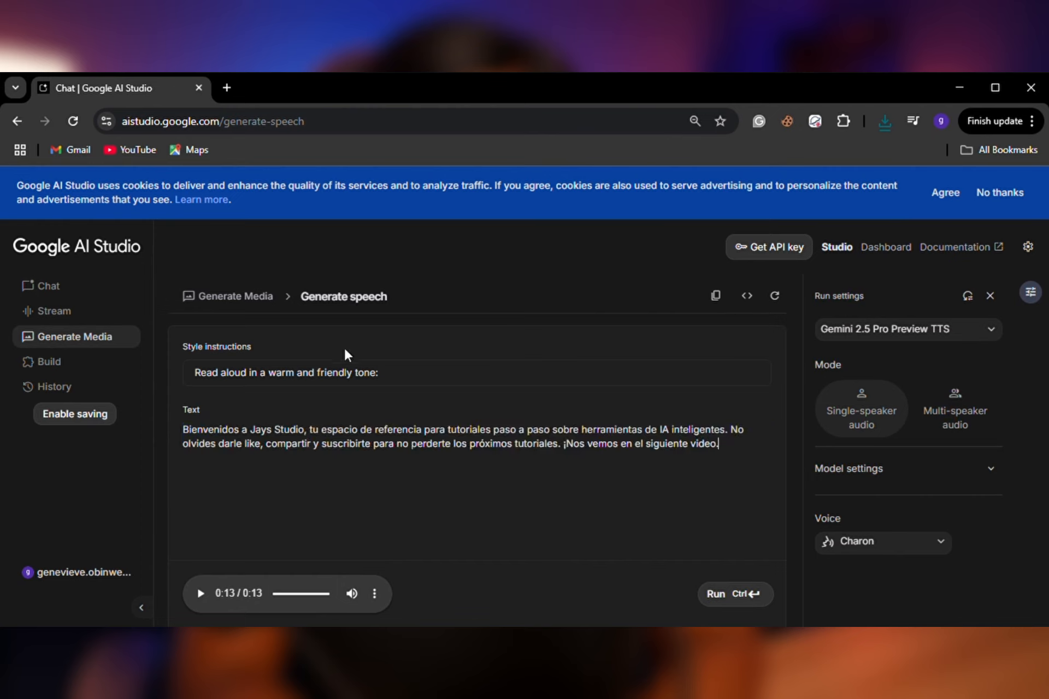
pyautogui.click(714, 594)
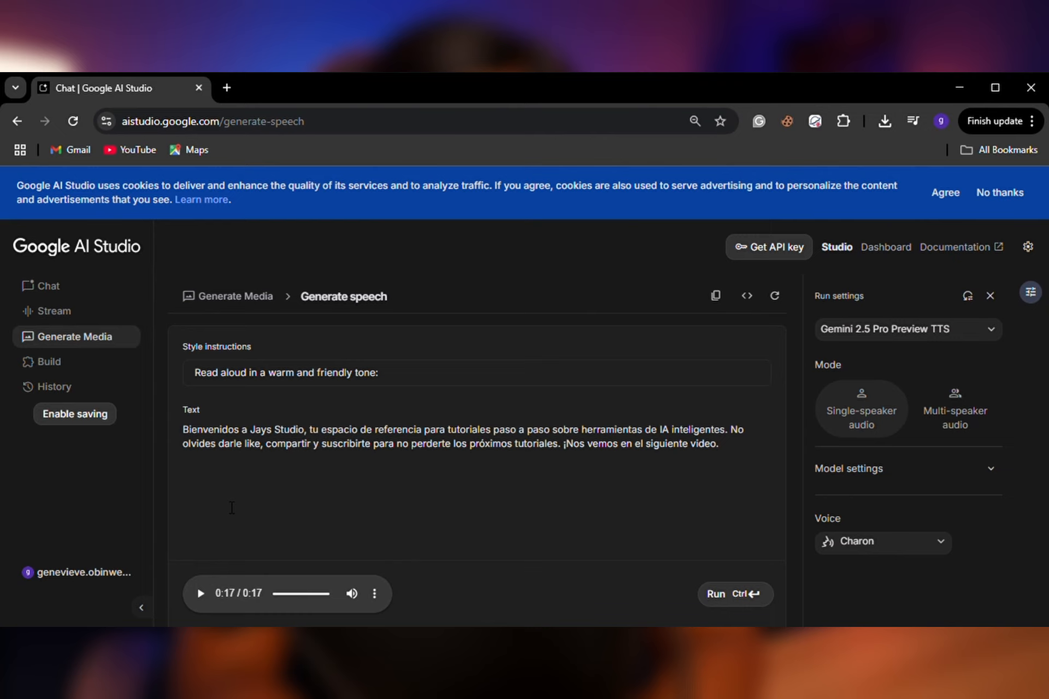
pyautogui.click(377, 598)
pyautogui.click(300, 558)
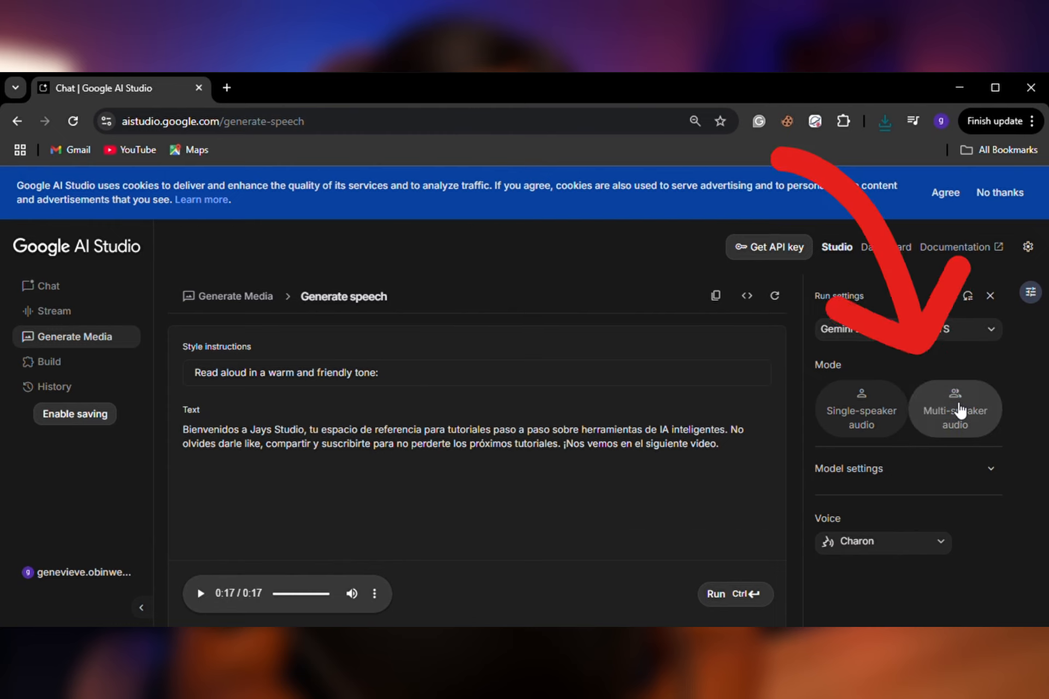
# Switch to multi-speaker audio and assign the Charon voice to Speaker 1 and the Zephyr voice to Speaker 2.
pyautogui.click(959, 410)
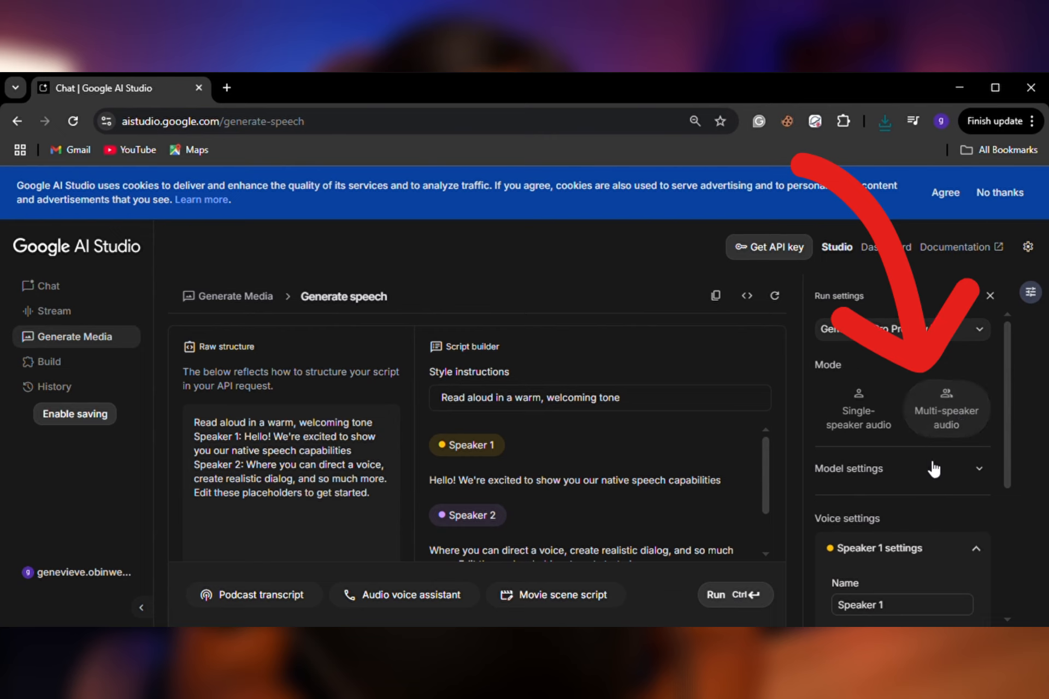
pyautogui.scroll(-3, 933, 471)
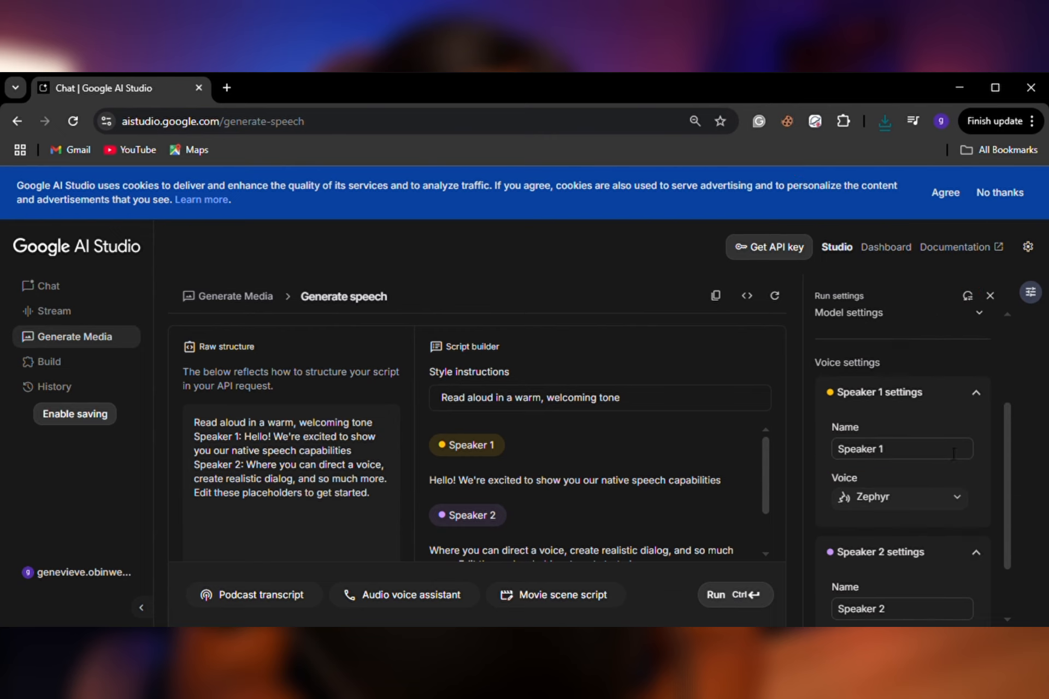
pyautogui.click(917, 497)
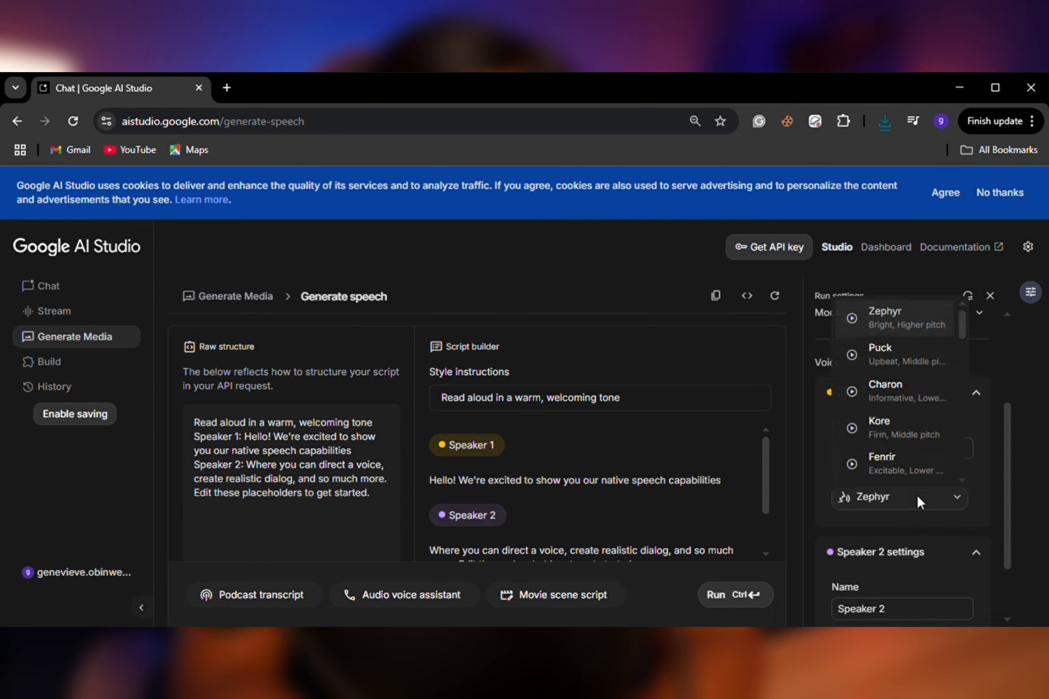
pyautogui.click(889, 394)
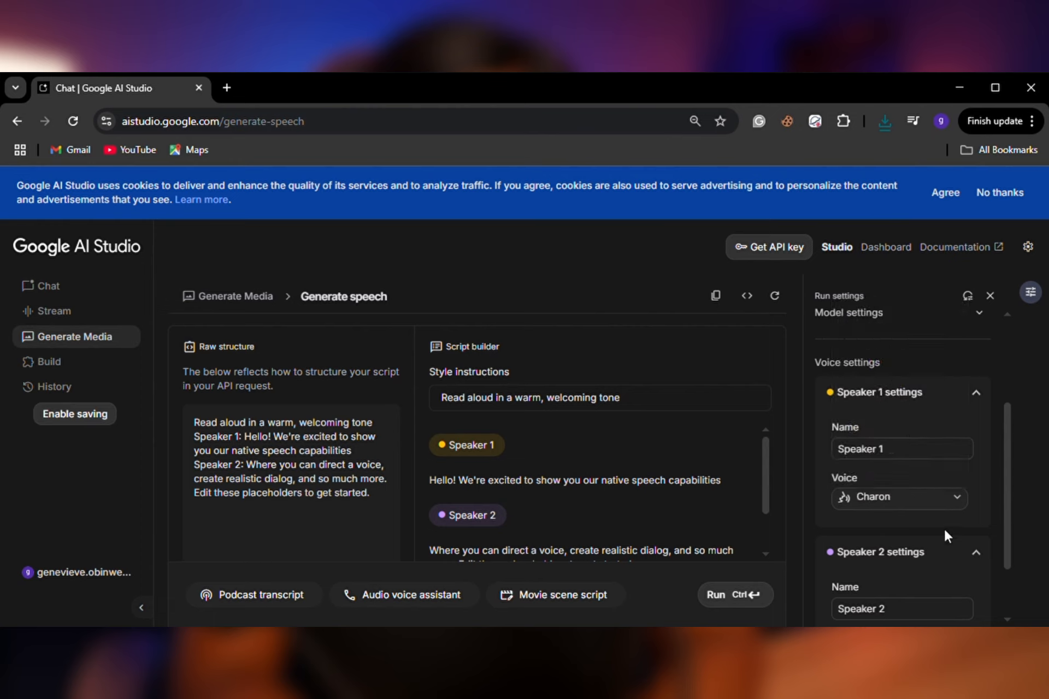
pyautogui.scroll(-2, 925, 469)
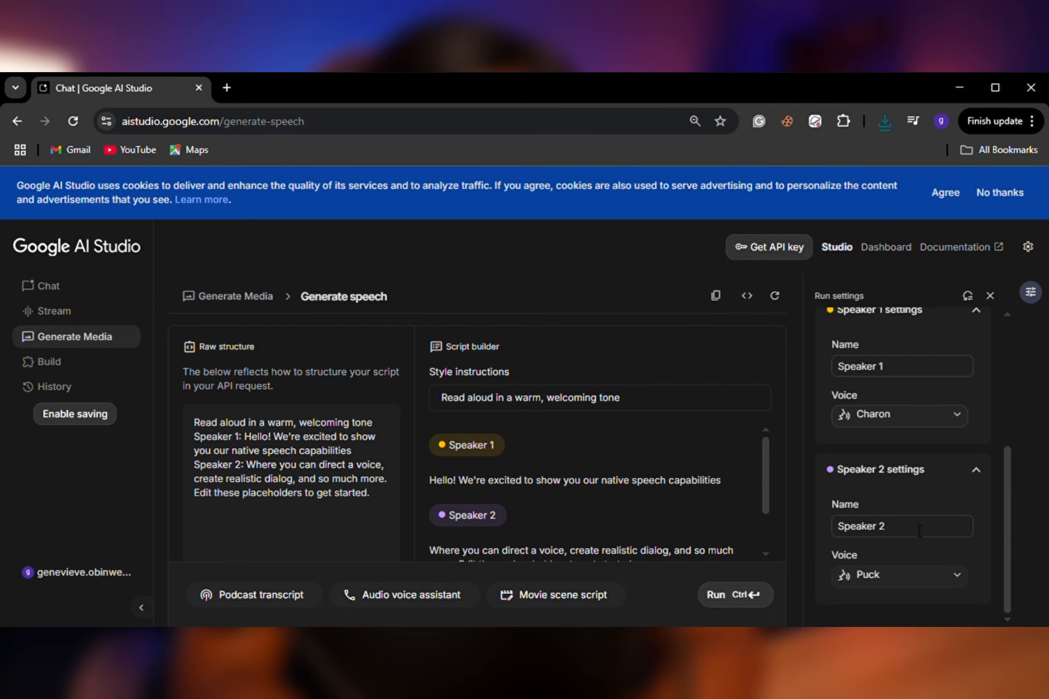
pyautogui.click(896, 571)
pyautogui.click(883, 389)
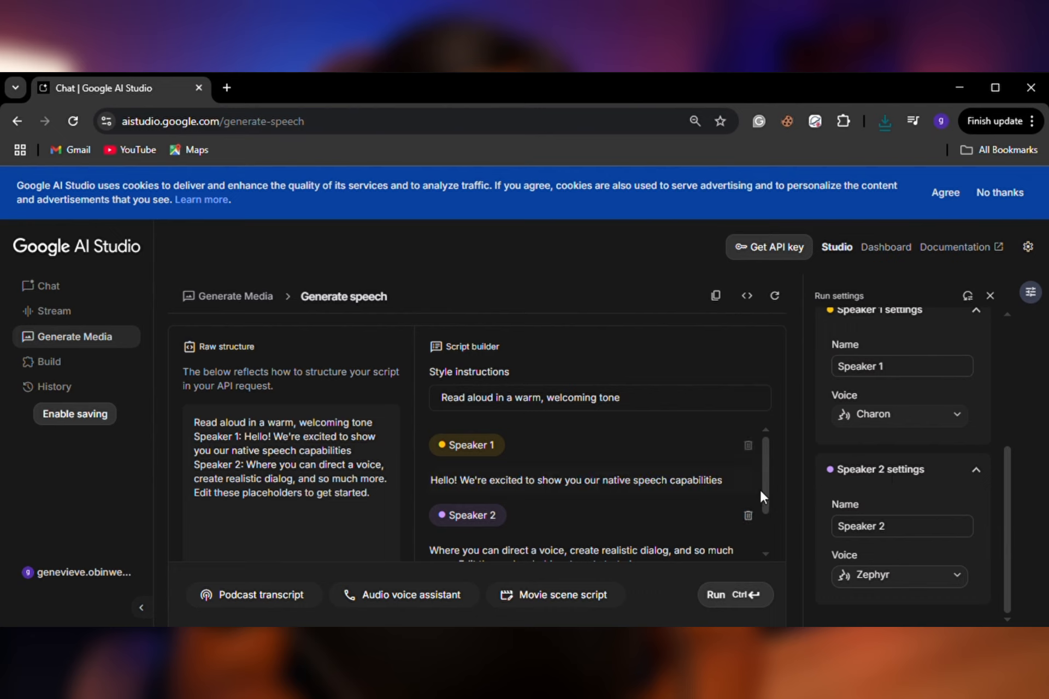
# Replace Speaker 1's placeholder dialog with the copied welcome line ending "So, tell us about your channel?".
pyautogui.moveTo(852, 503)
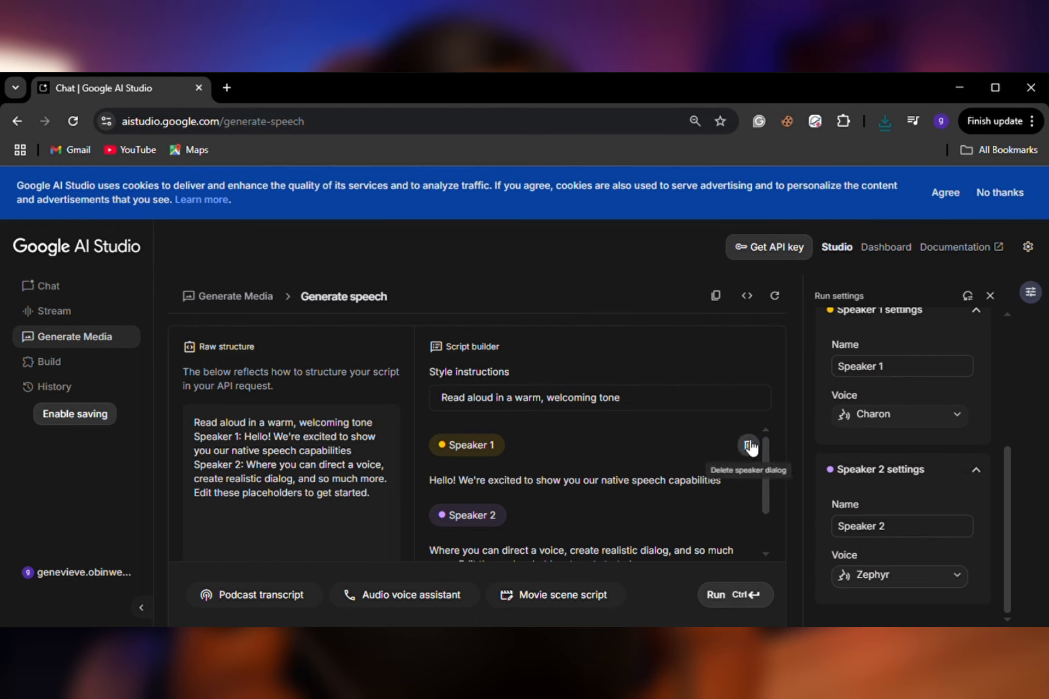
pyautogui.click(750, 491)
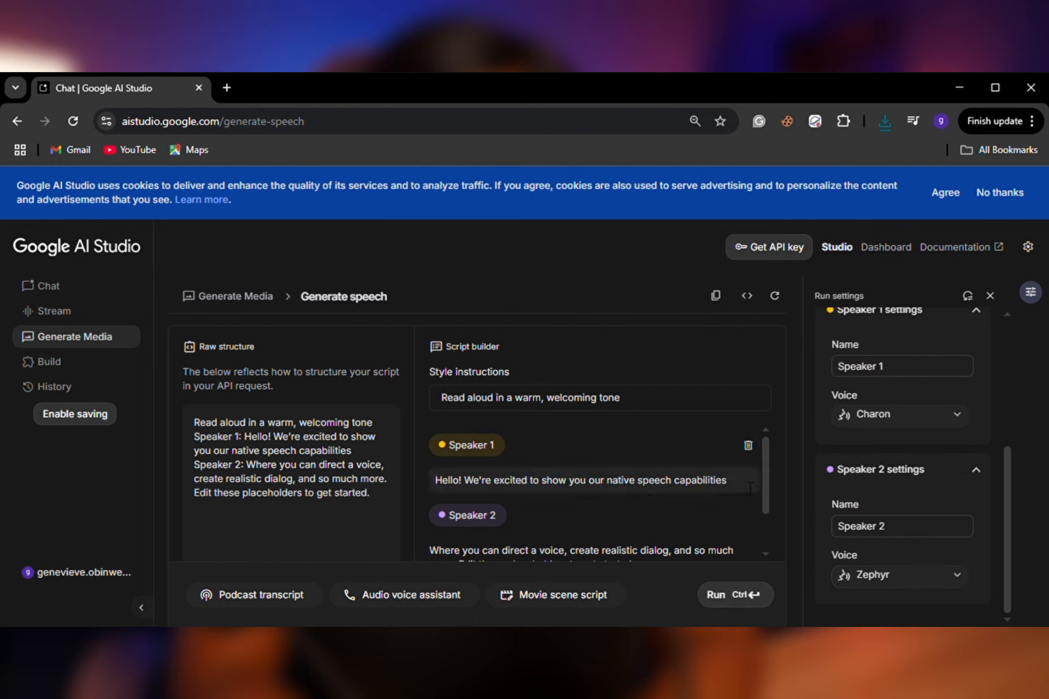
pyautogui.moveTo(751, 488); pyautogui.dragTo(428, 480)
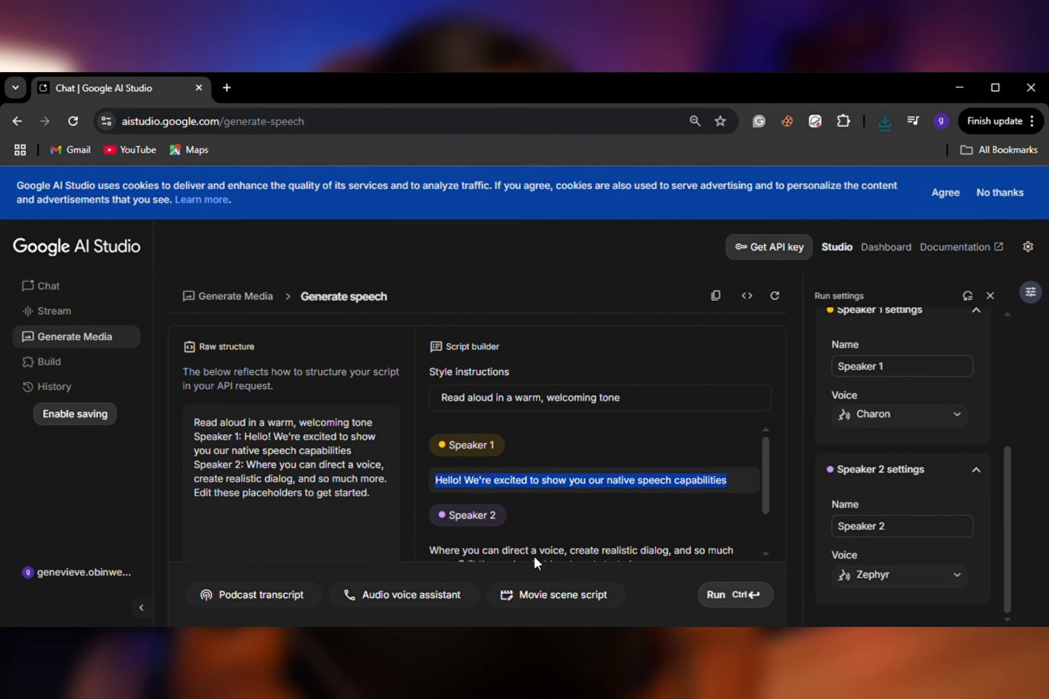
pyautogui.hotkey('alt', 'Tab')
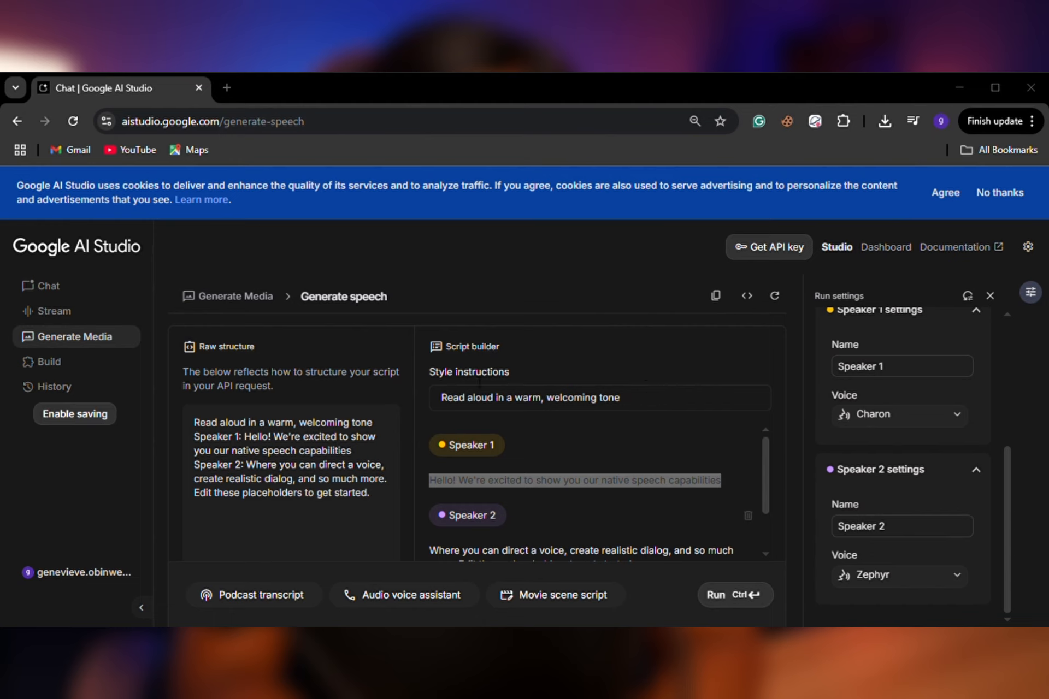
pyautogui.write('Welcome JAY. Nice to have you on this program. So, tell us about your channel?')
# Replace Speaker 2's placeholder dialog with the copied reply describing JAYS STUDIO as a fun place to learn about AI tools.
pyautogui.scroll(-2, 521, 490)
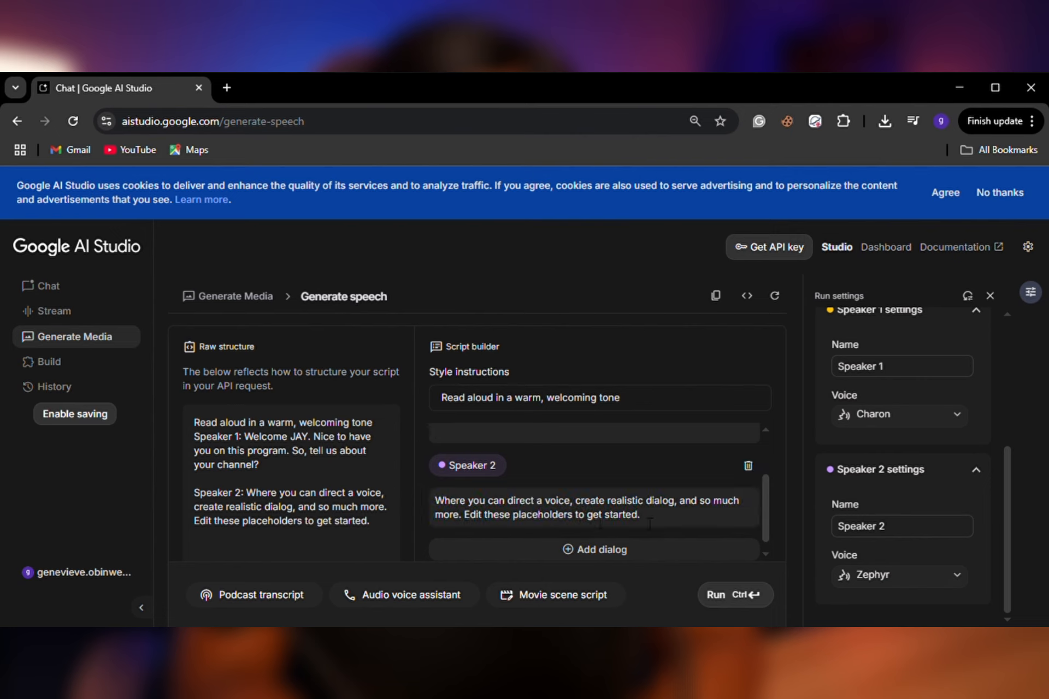
pyautogui.moveTo(666, 522); pyautogui.dragTo(431, 505)
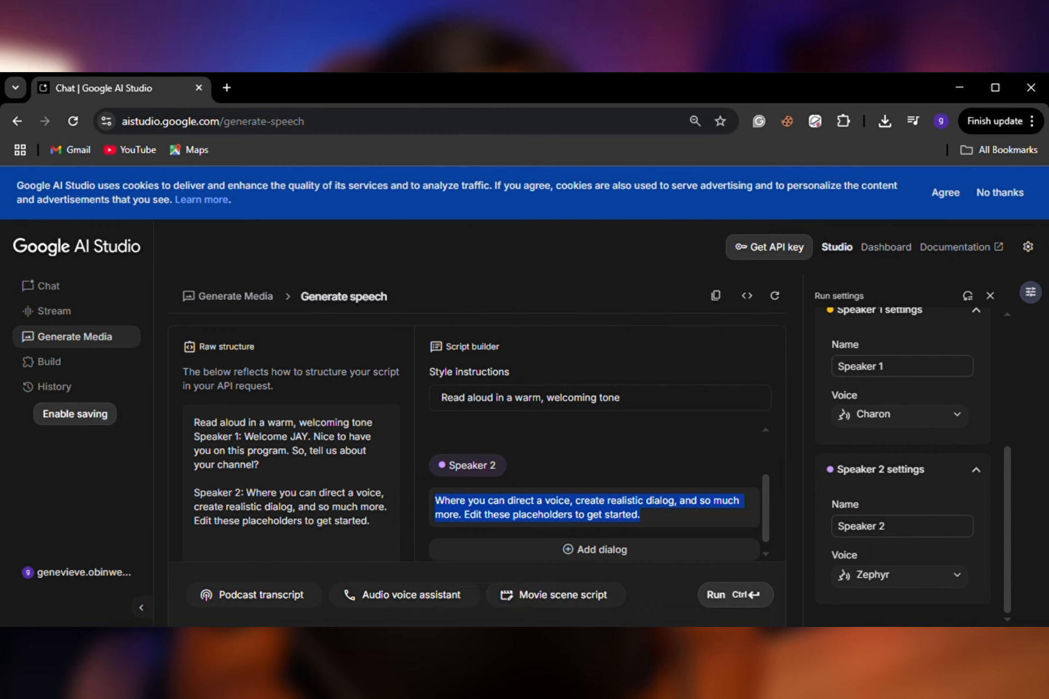
pyautogui.hotkey('alt', 'Tab')
pyautogui.hotkey('alt', 'Tab')
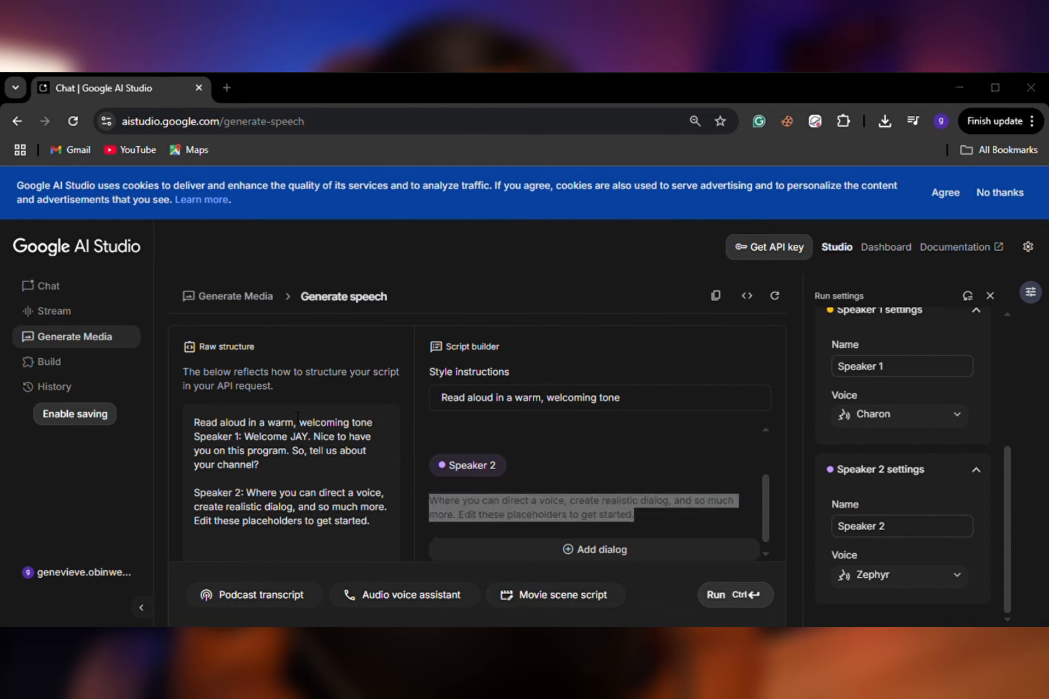
pyautogui.write('Hi, Jason. Thank you for having me. JAYS STUDIO is a fun place where we learn about smart computer tools called AI. We show step-by-step tutorials to help anyone use these tools easily. The channel was started to help people understand AI tools and make cool designs with them, even if they are beginners. We want everyone to learn, have fun, and effortlessly use these tools.')
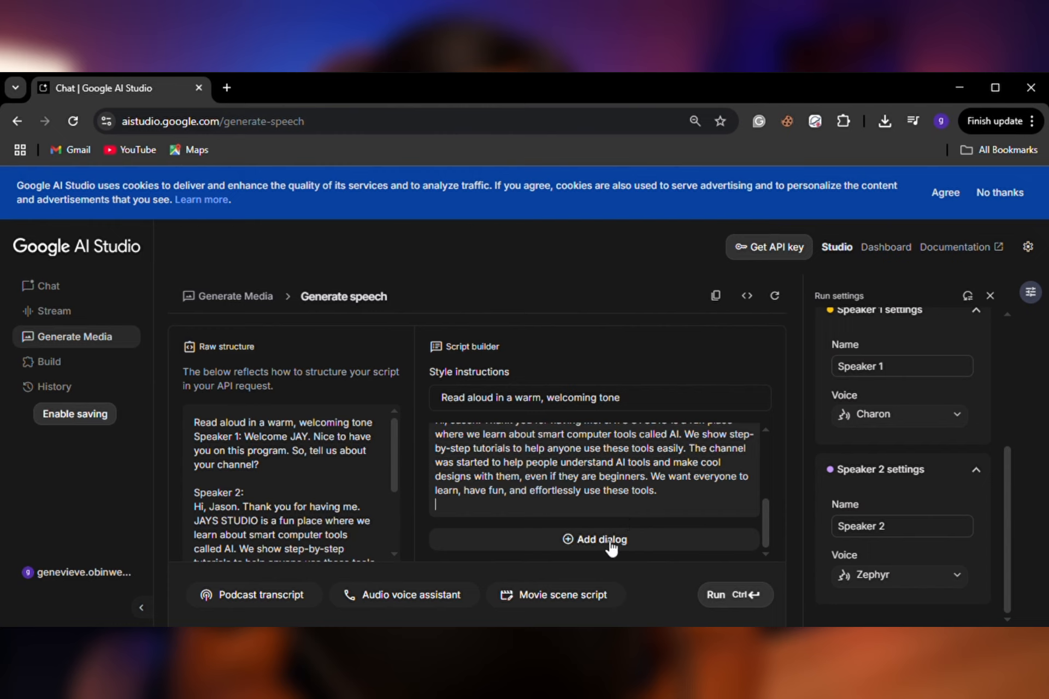
# Add Speaker 1's closing question about the viewers and Speaker 2's "Hey, amazing viewers!" reply as new dialogs, and generate the conversation audio.
pyautogui.click(604, 538)
pyautogui.scroll(-1, 581, 523)
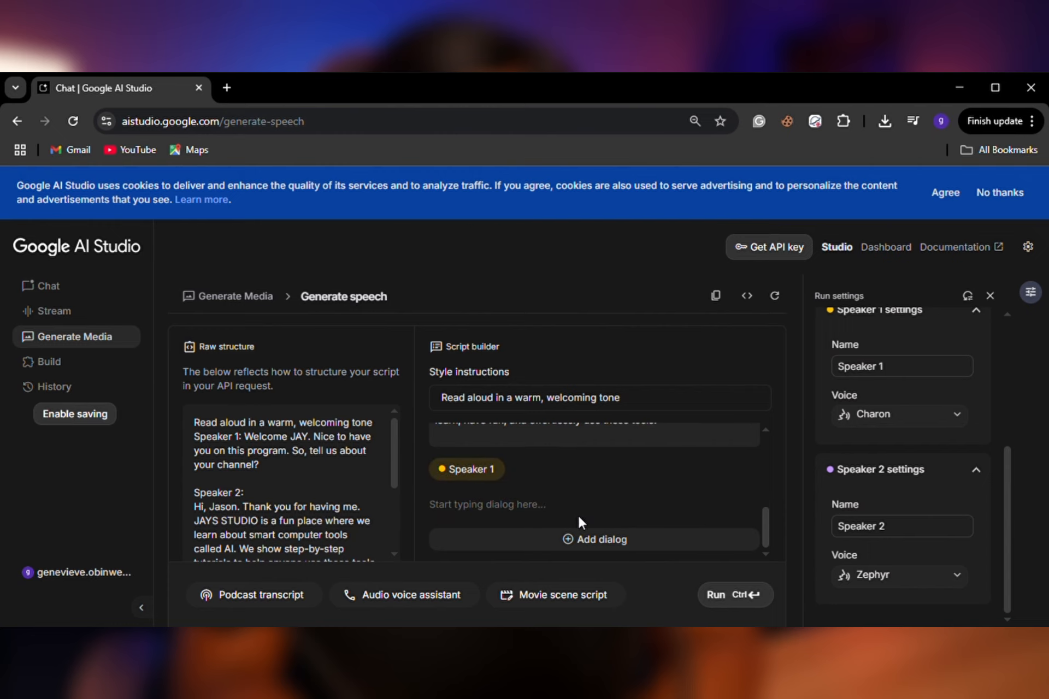
pyautogui.click(487, 505)
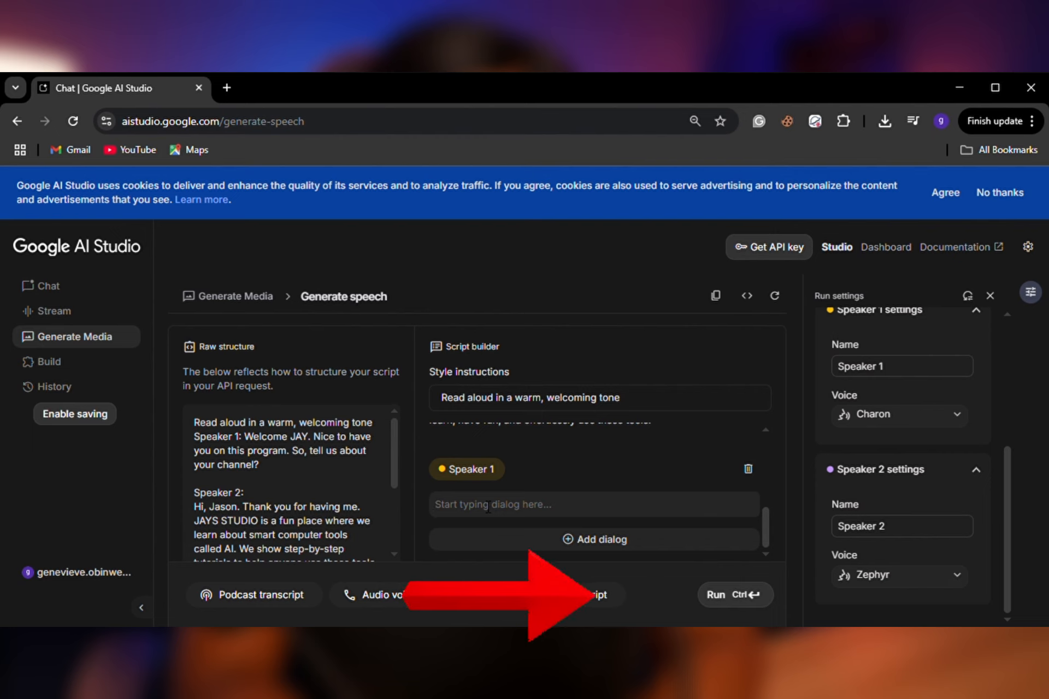
pyautogui.click(710, 594)
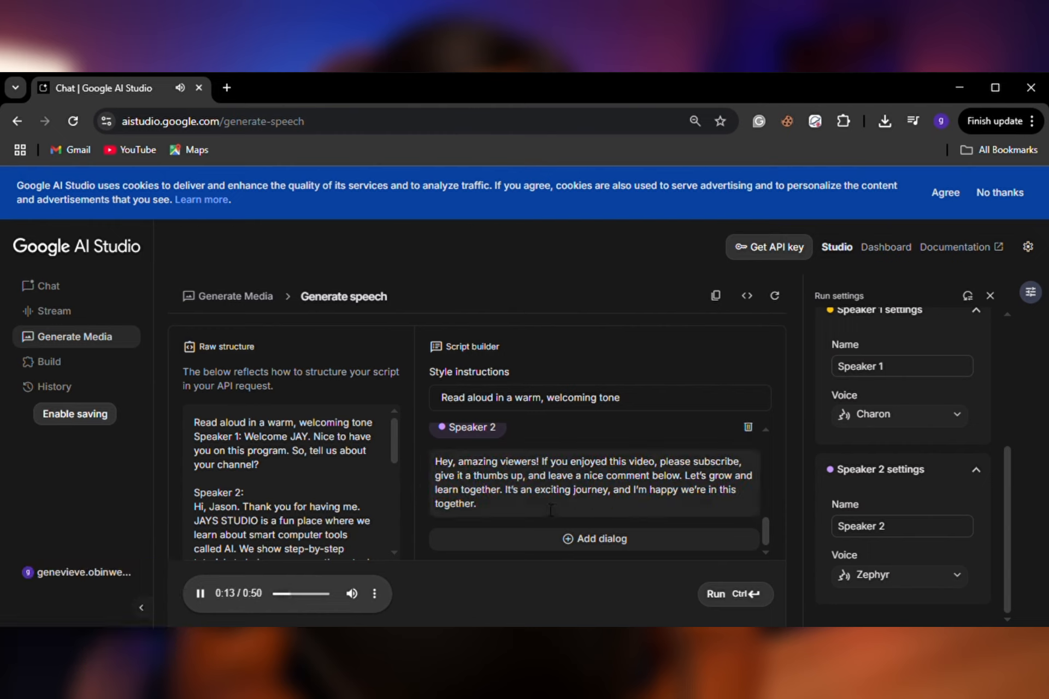
# Review the Speaker 1 and Speaker 2 dialogs in the script builder while the generated conversation plays.
pyautogui.scroll(2, 543, 504)
pyautogui.scroll(-2, 543, 504)
pyautogui.scroll(4, 563, 507)
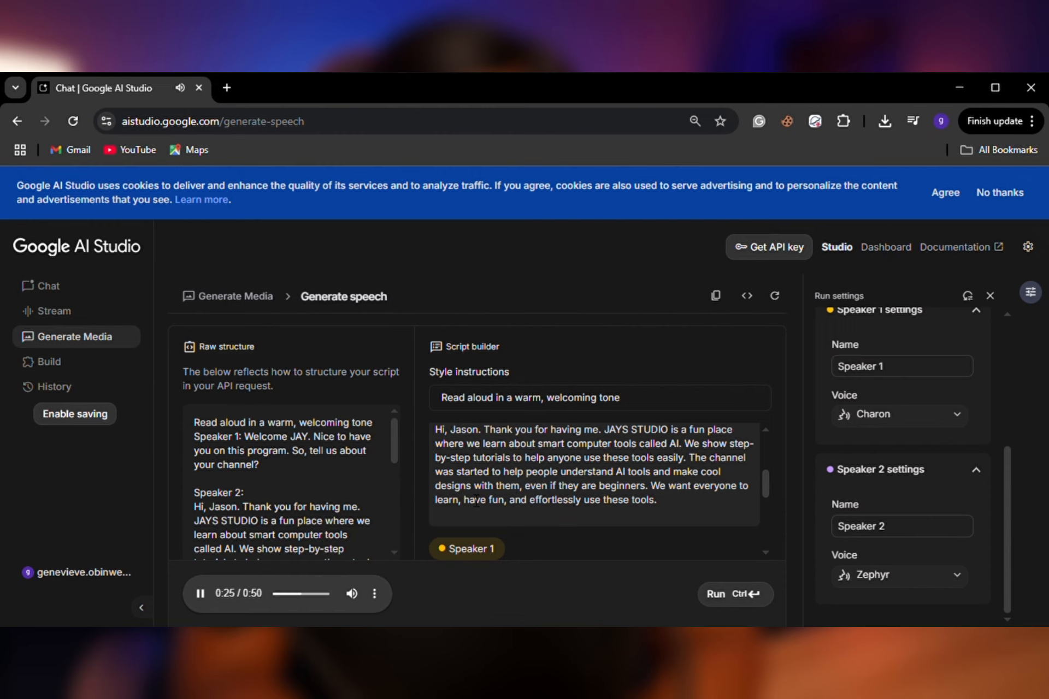
pyautogui.scroll(-3, 649, 470)
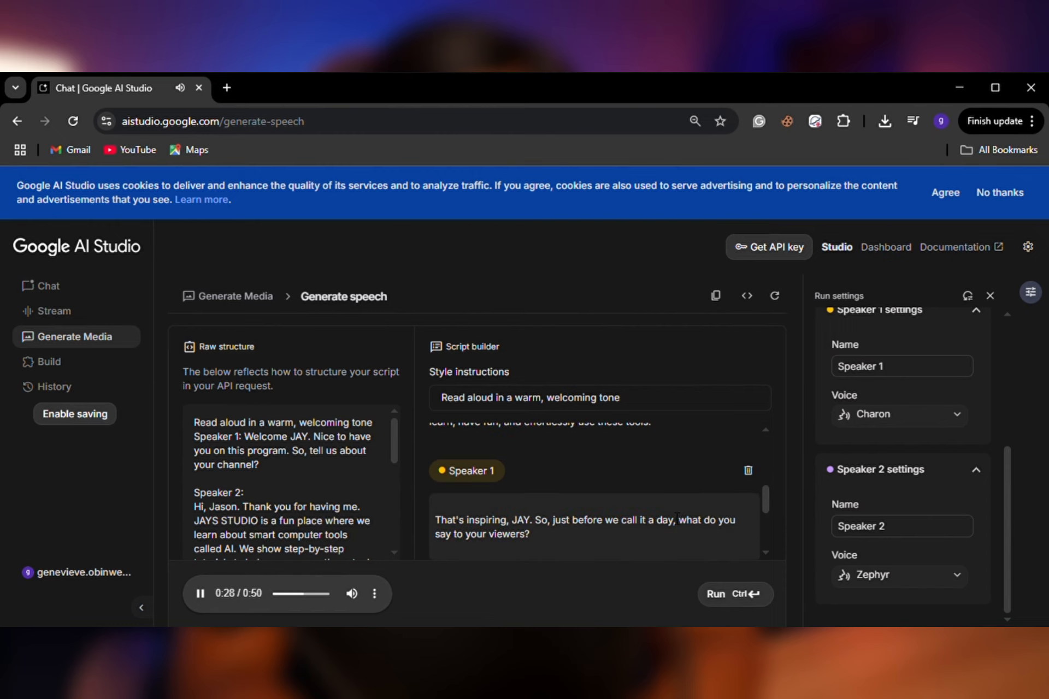
pyautogui.scroll(3, 650, 470)
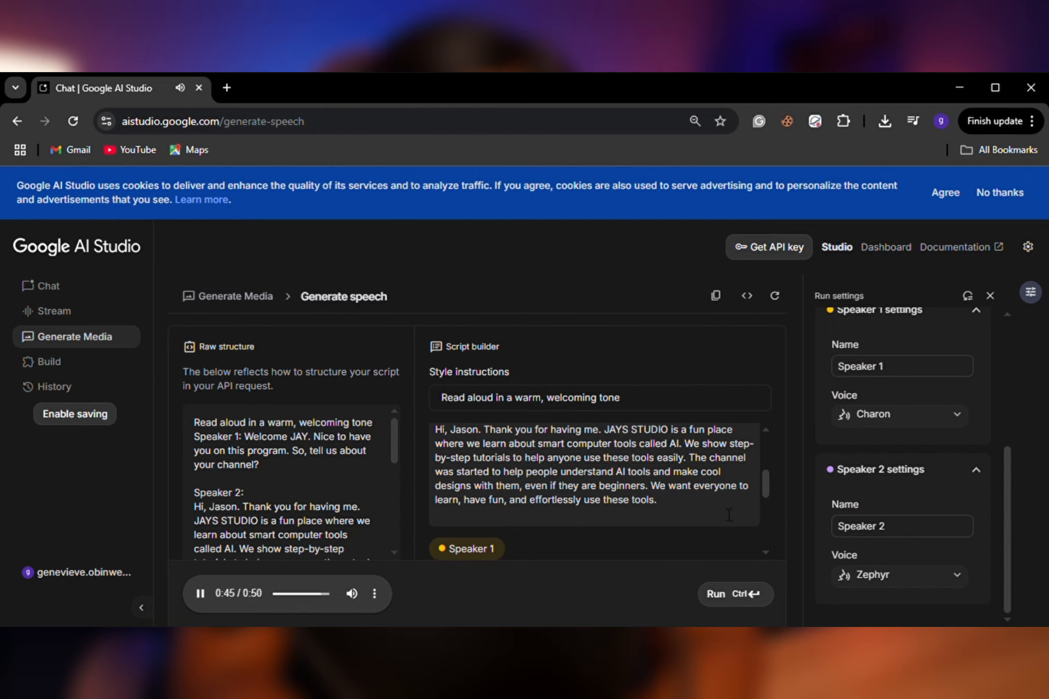
pyautogui.scroll(-5, 729, 515)
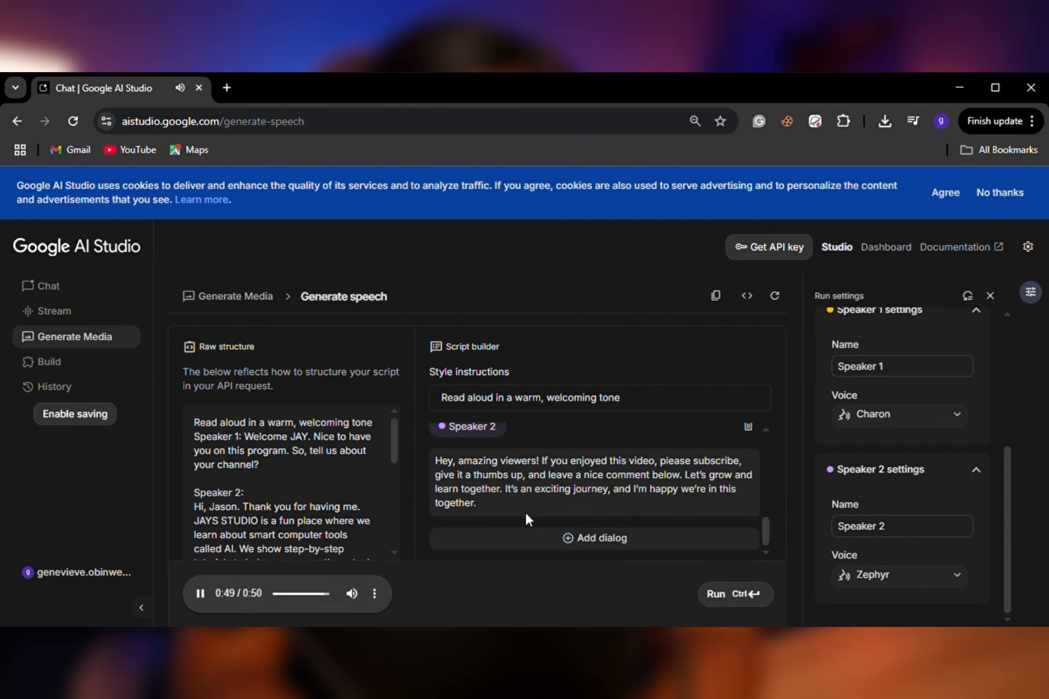
pyautogui.scroll(6, 525, 511)
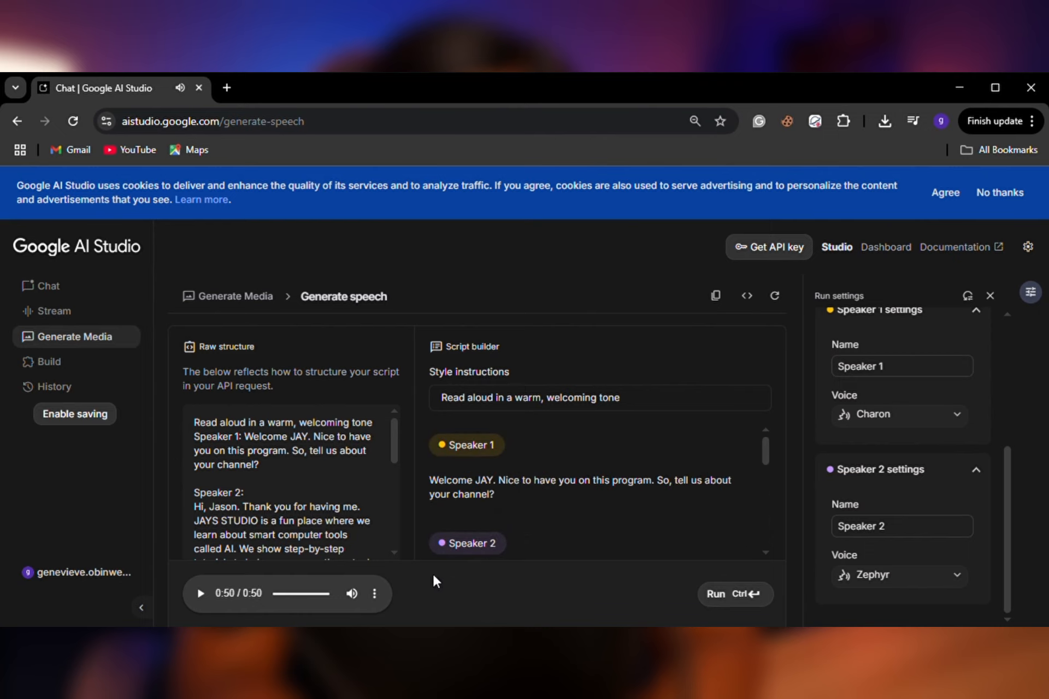